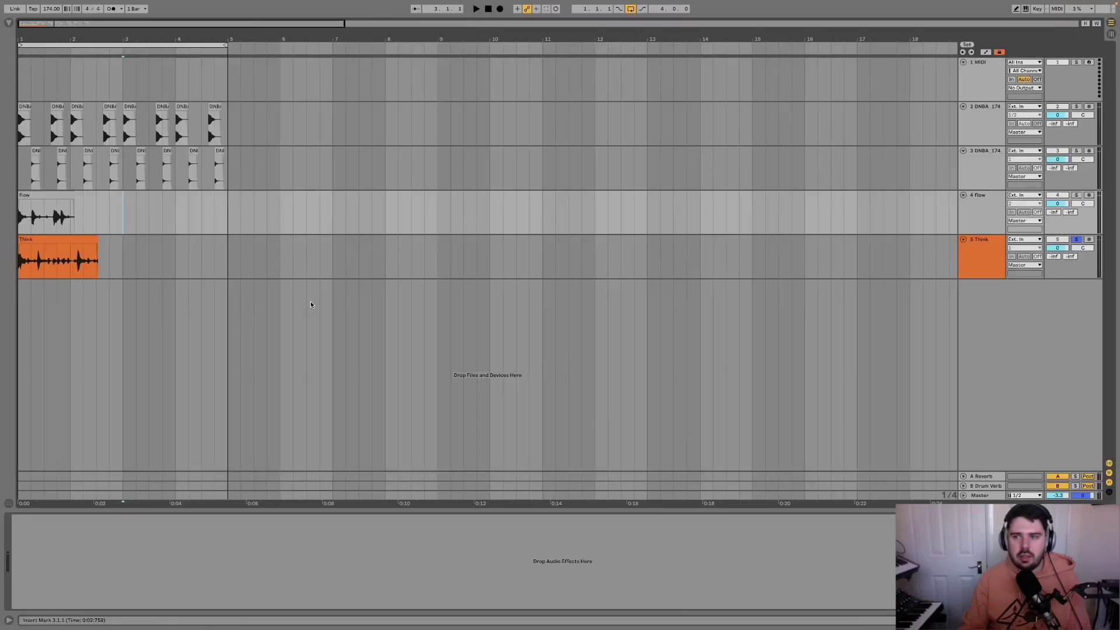
Turn off the Think track's solo and examine the kick and snare clips at the start of the arrangement
key("s")
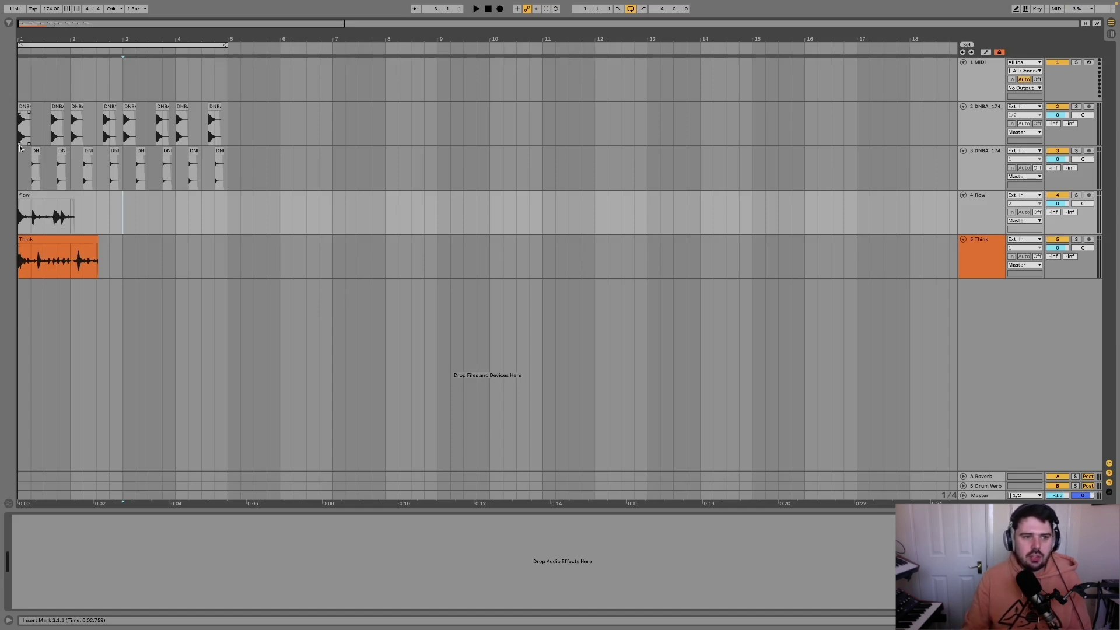
left_click(22, 177)
key("plus")
key("plus")
key("plus")
key("plus")
key("plus")
key("plus")
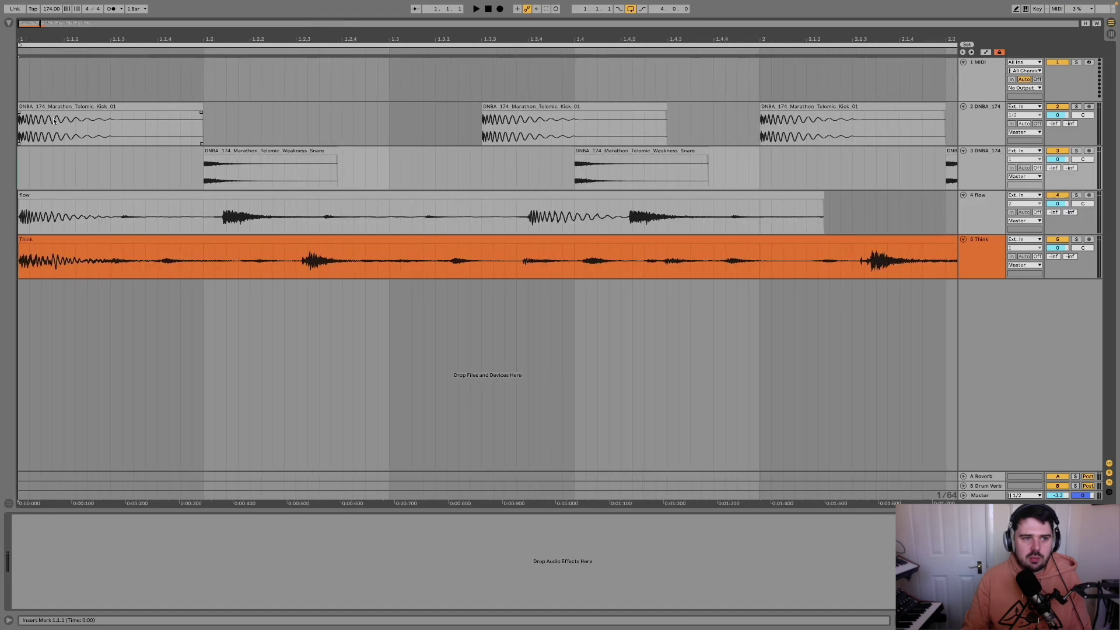
key("minus")
key("minus")
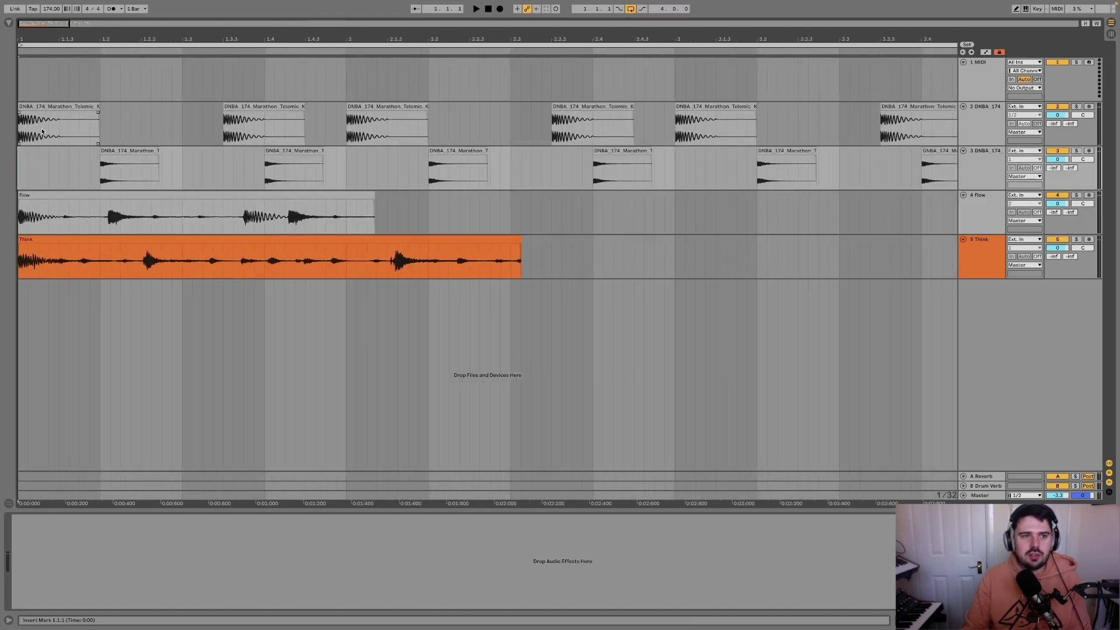
key("minus")
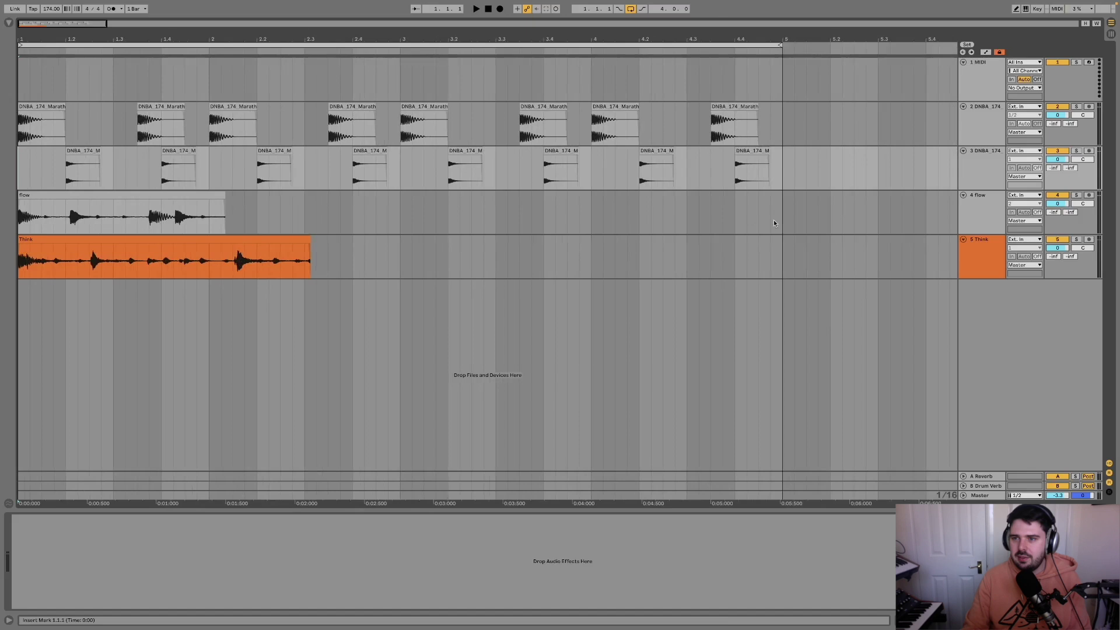
Solo the kick and snare tracks together and play their pattern from the start
left_click(981, 139, "shift")
key("s")
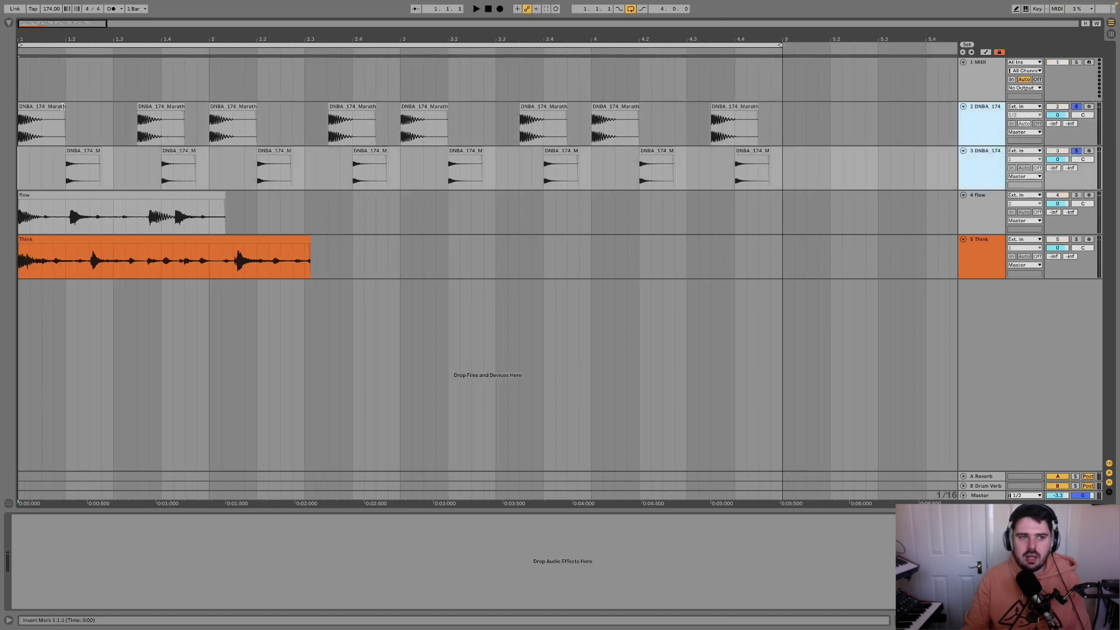
left_click(50, 137)
key("minus")
key("space")
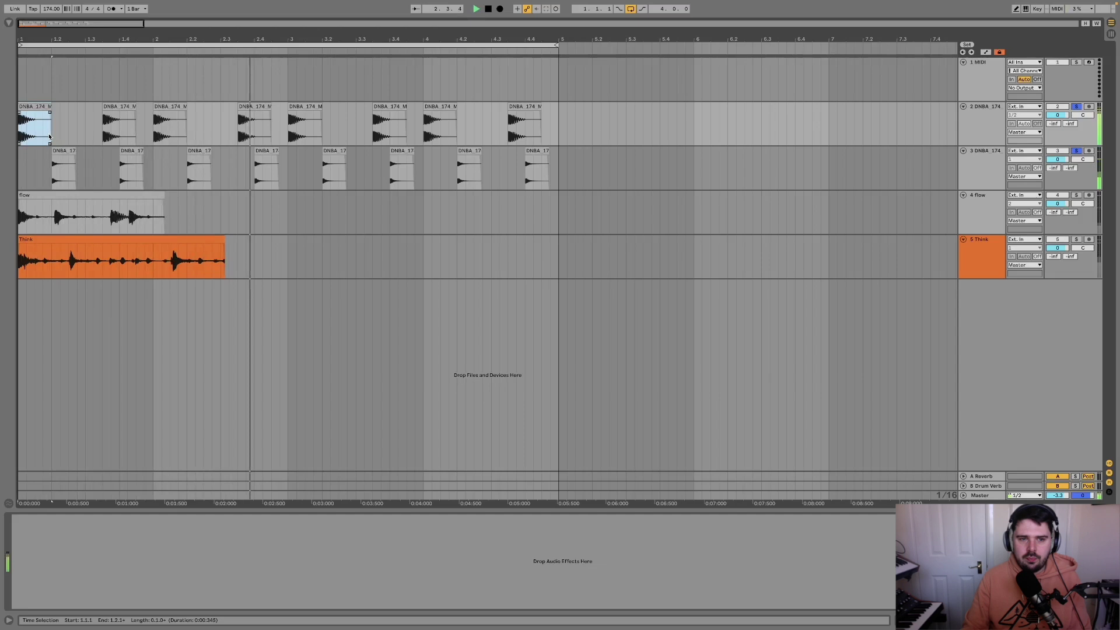
Lower the kick track's volume to about -5.8 dB and play the pattern again
key("space")
mouse_move(1058, 115)
left_mouse_down()
mouse_move(1057, 131)
mouse_move(1053, 120)
left_mouse_up()
key("space")
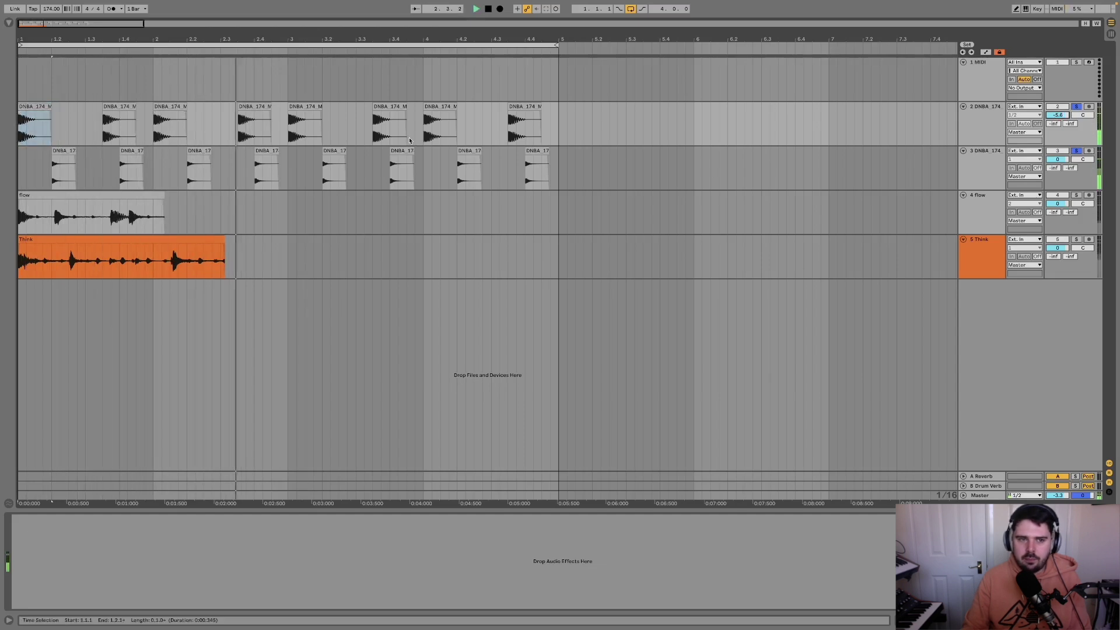
key("space")
Solo the flow break track and play its clip from the start
scroll(126, 170, "up", 3)
left_click(255, 131)
left_click(240, 166)
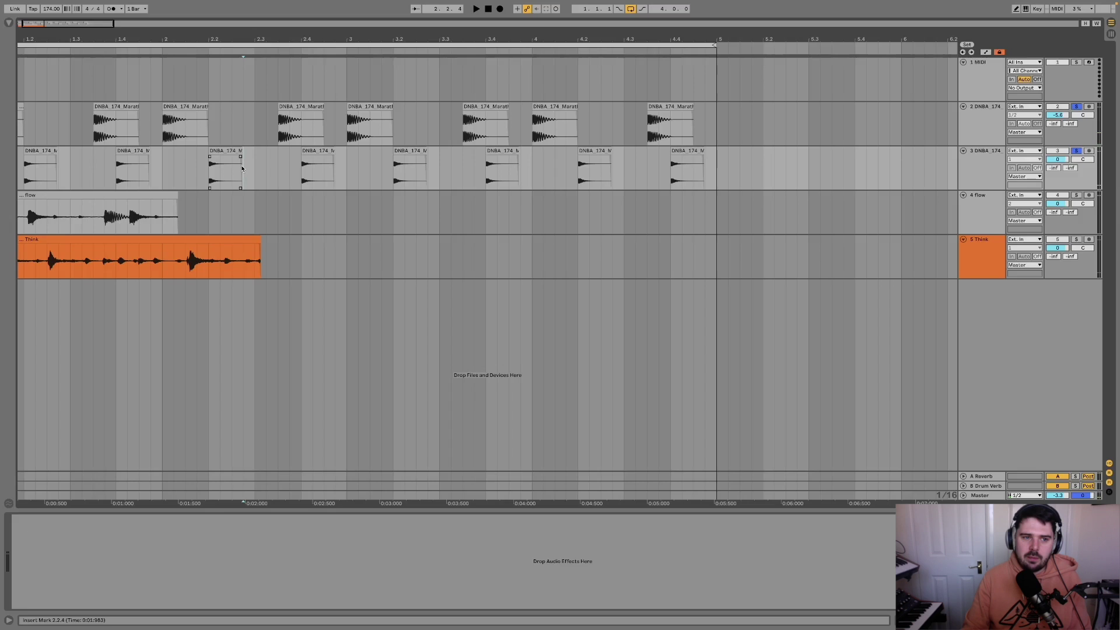
scroll(240, 166, "left", 1)
left_click(124, 195)
key("s")
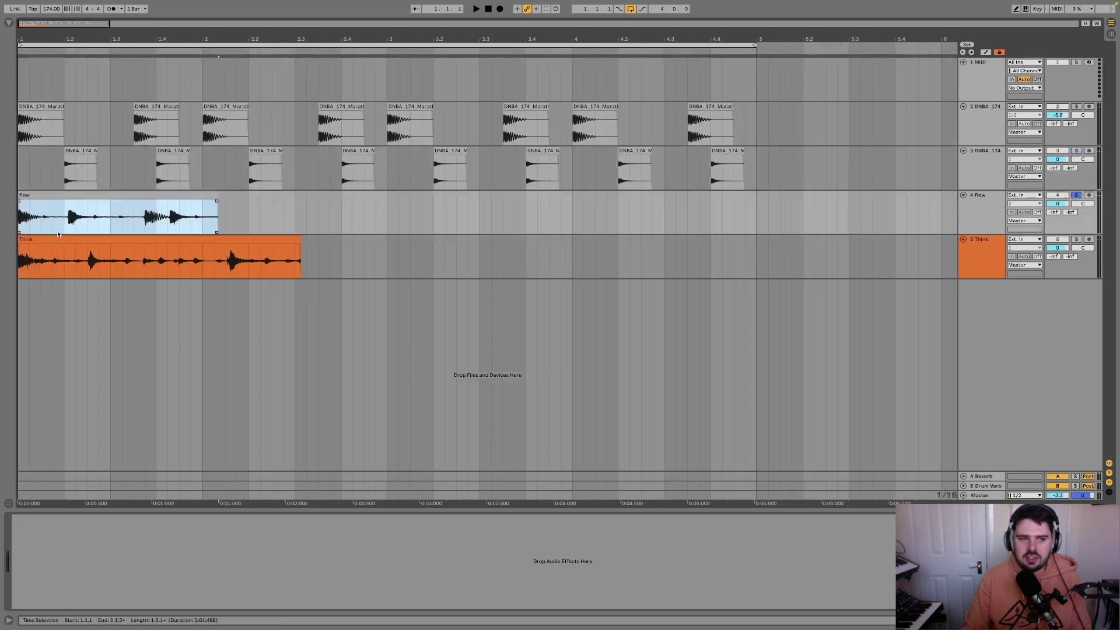
key("space")
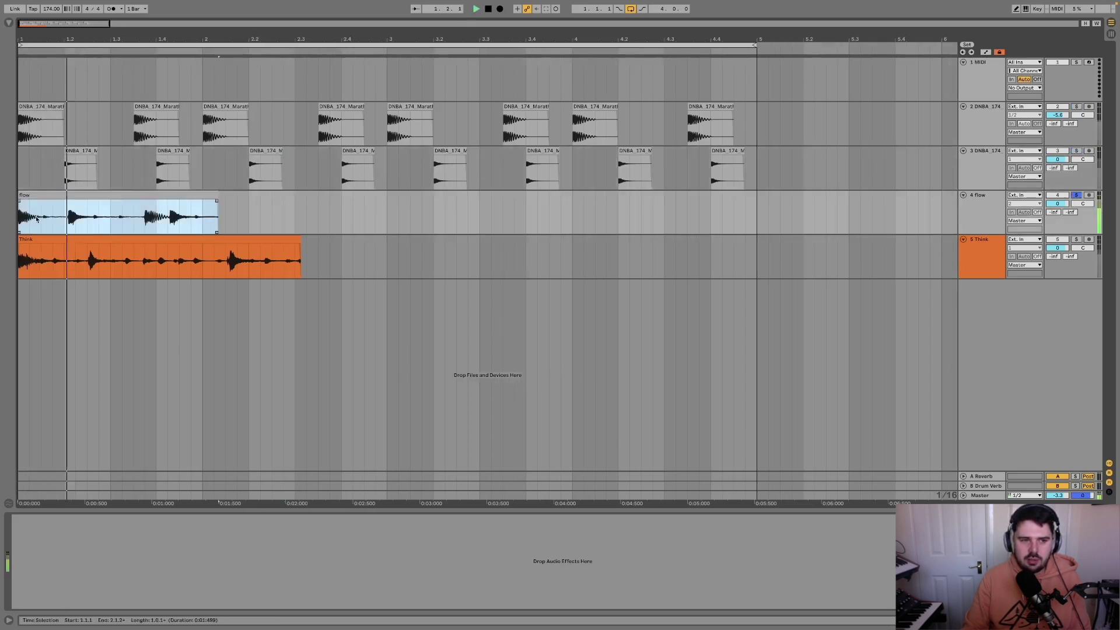
Stop the flow break, switch the solo to the Think track and audition its break
left_click(61, 245)
key("space")
left_click(63, 239)
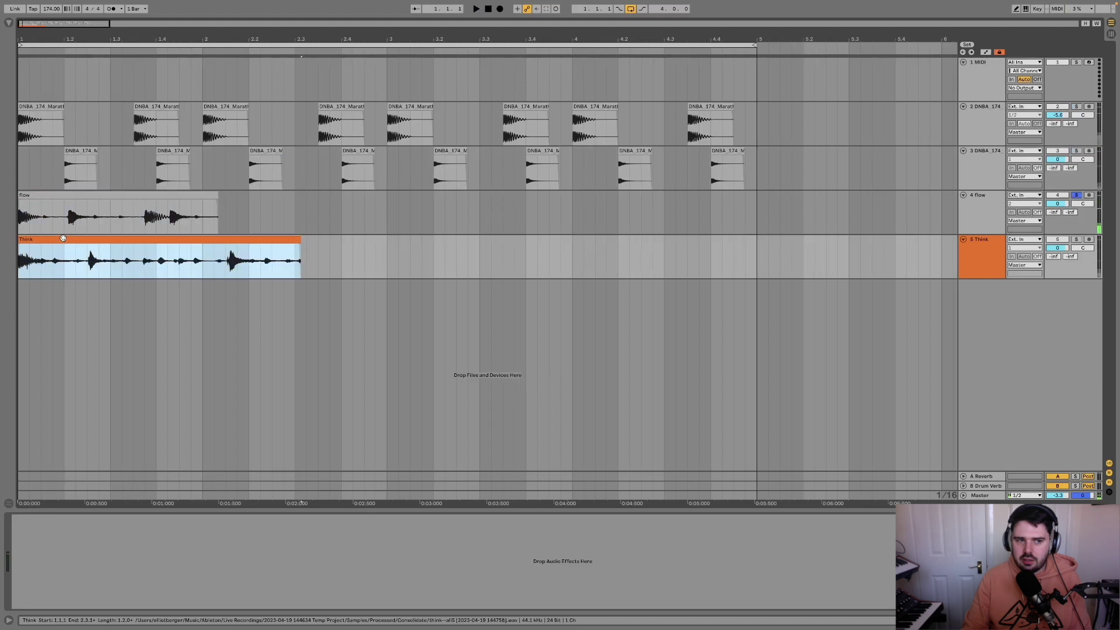
key("space")
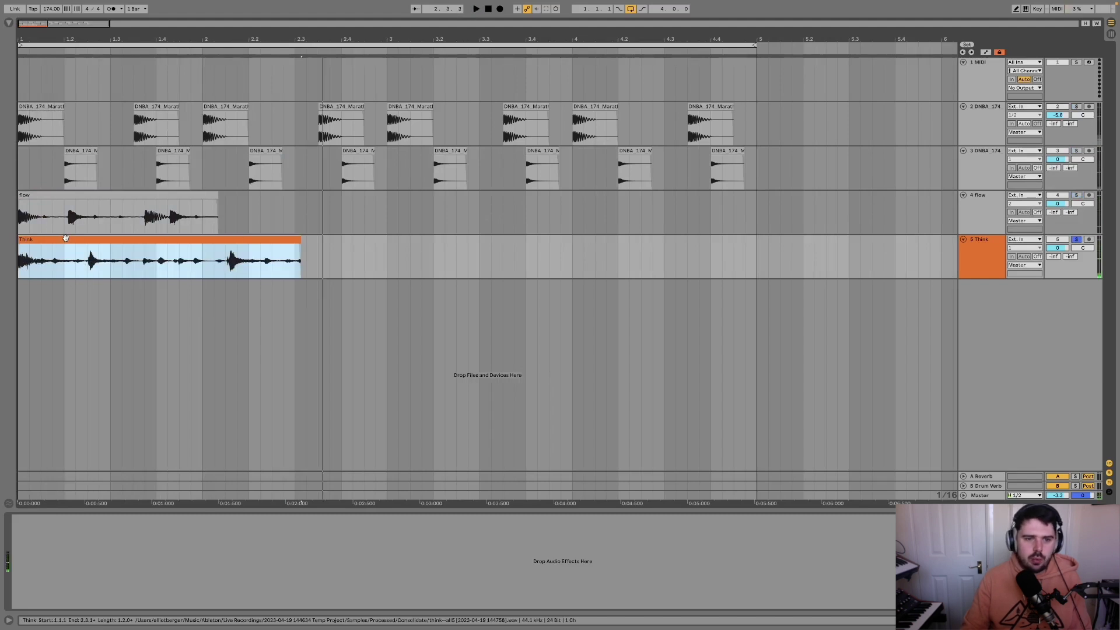
Reorder the break tracks so that Think sits directly above flow
left_click(56, 196)
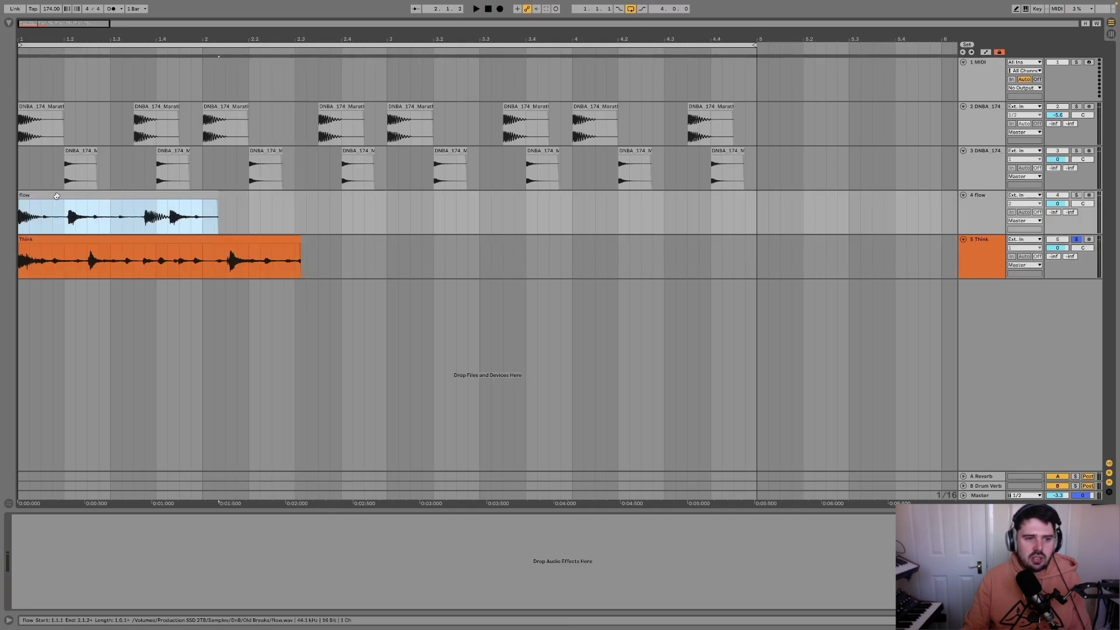
left_click(57, 241)
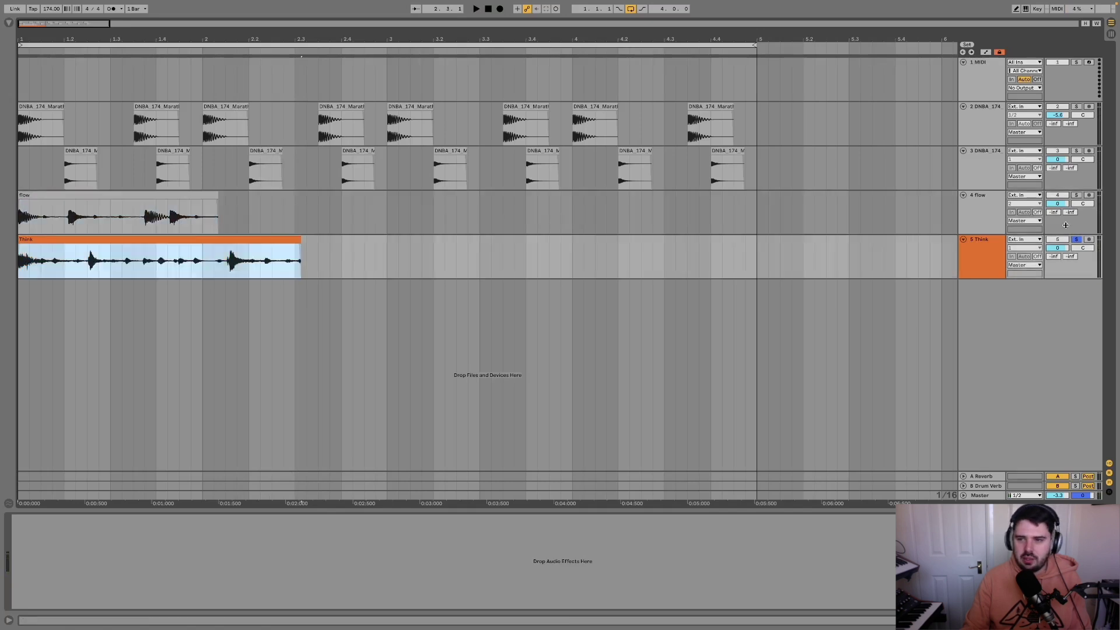
left_click_drag(981, 254, 981, 204)
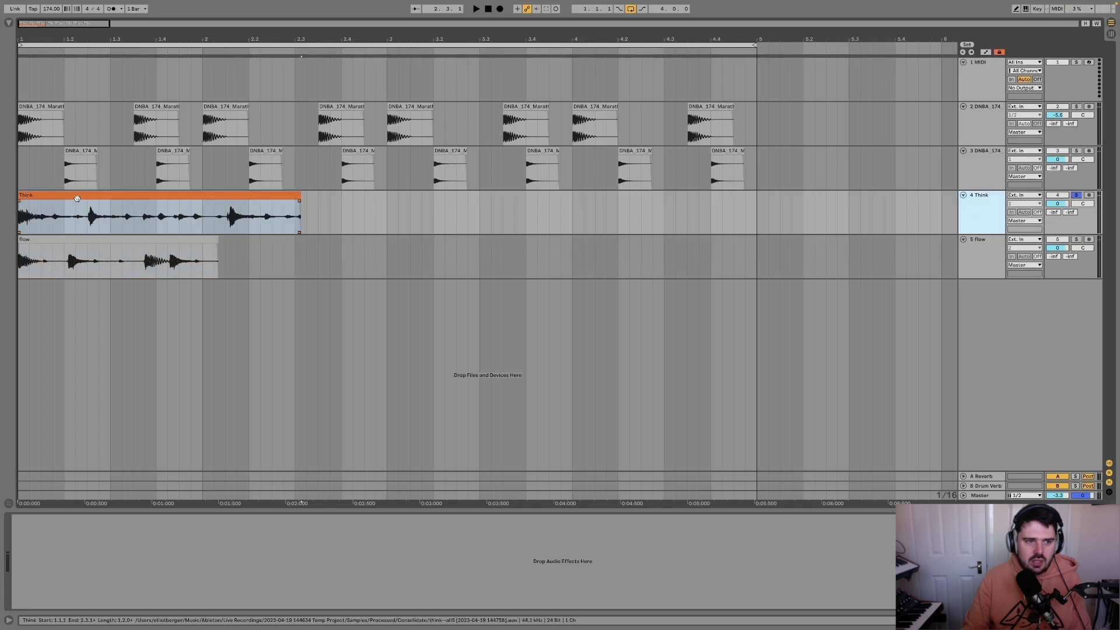
Open the Think clip's waveform and play the break at its original length
double_click(224, 217)
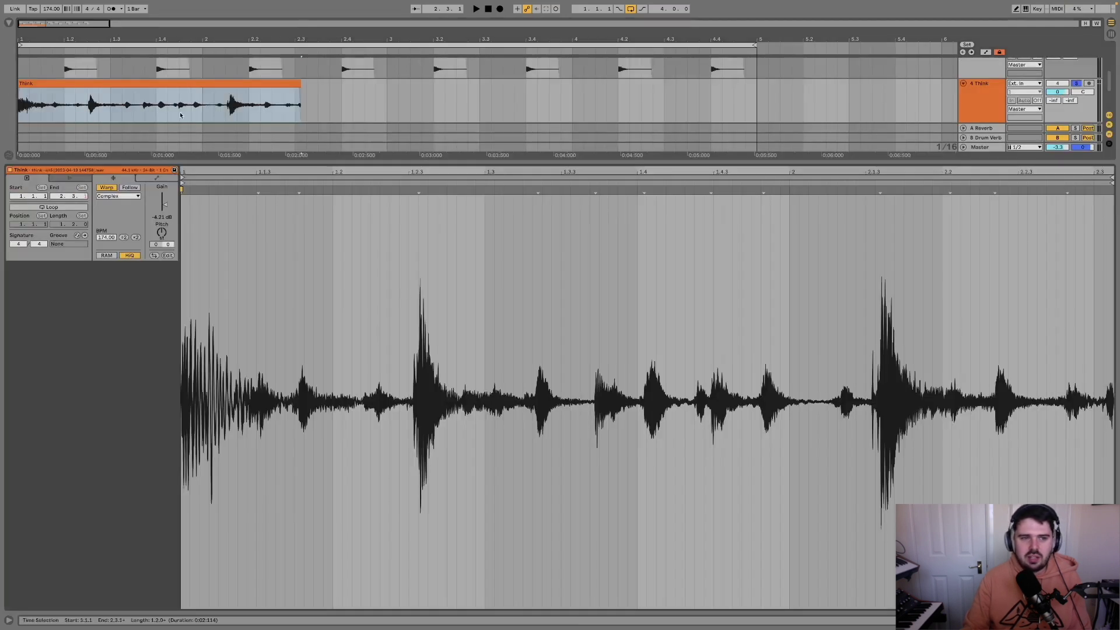
left_click(303, 108)
left_click(900, 427)
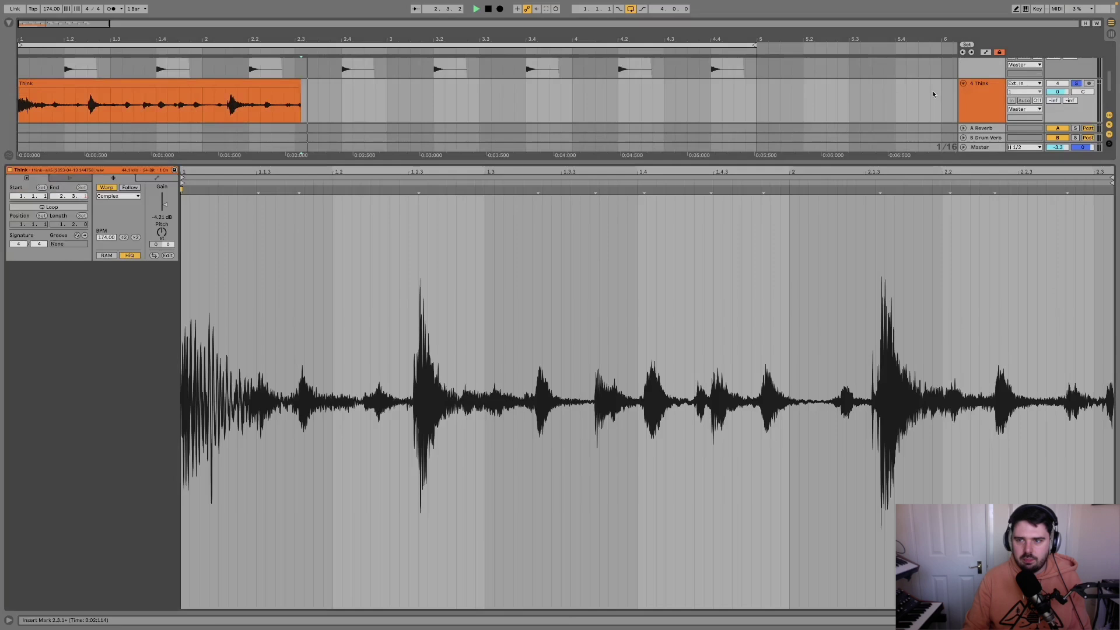
left_click(108, 86)
key("space")
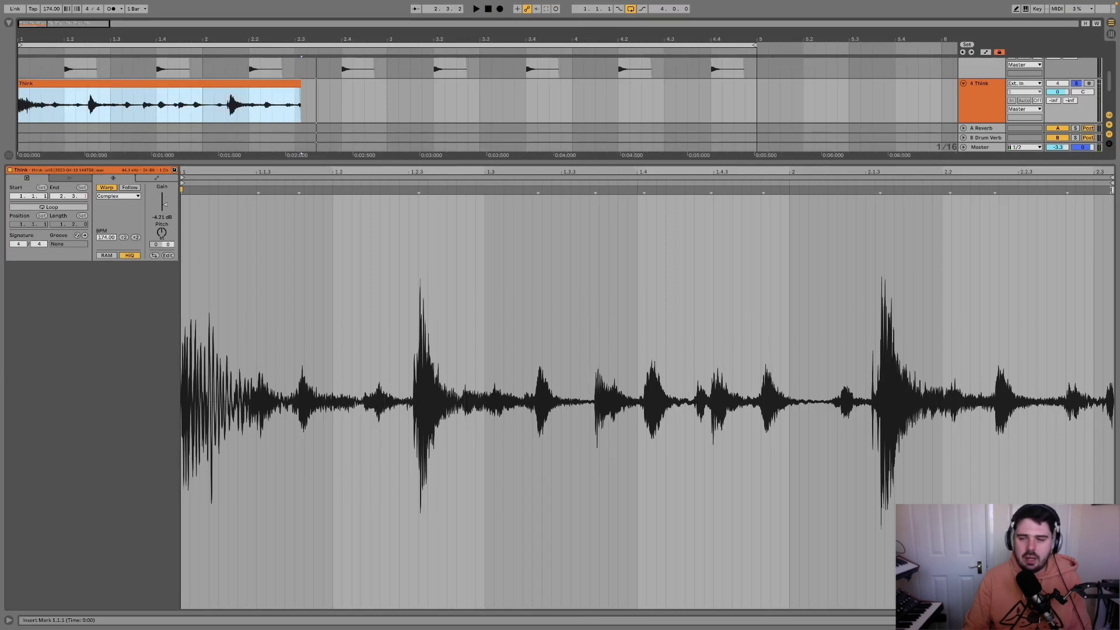
Warp the end of the Think break back to bar 2 and set its warp mode to Re-Pitch
mouse_move(1111, 189)
left_mouse_down()
mouse_move(779, 225)
mouse_move(789, 225)
left_mouse_up()
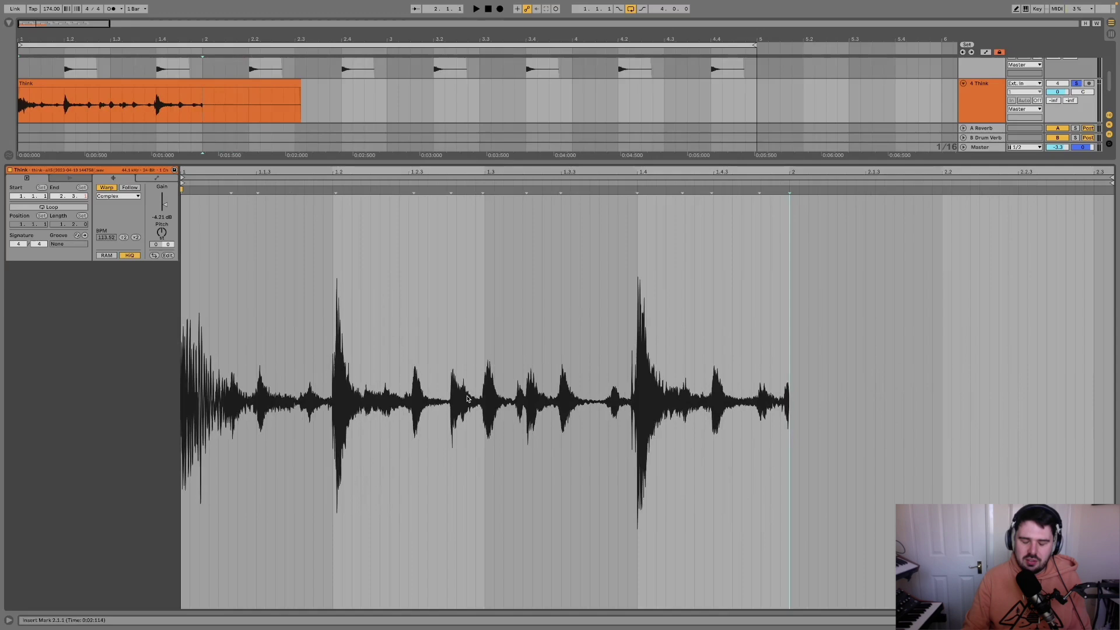
left_click(112, 197)
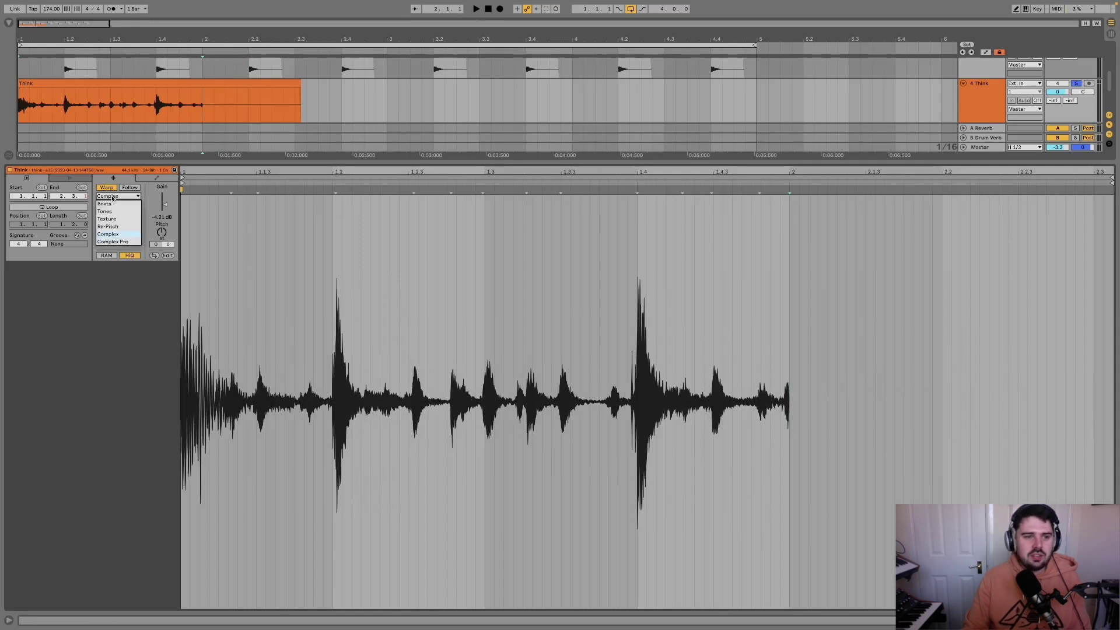
left_click(108, 227)
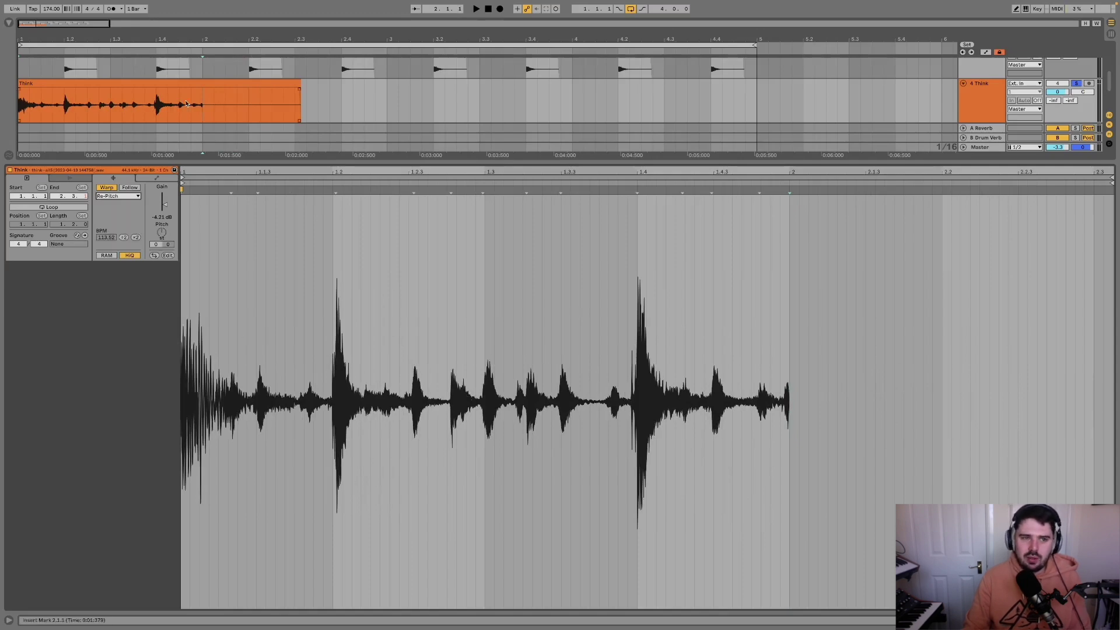
Split the Think clip at bar 2 and audition the first part in Complex warp mode
left_click(199, 108)
key("ctrl+e")
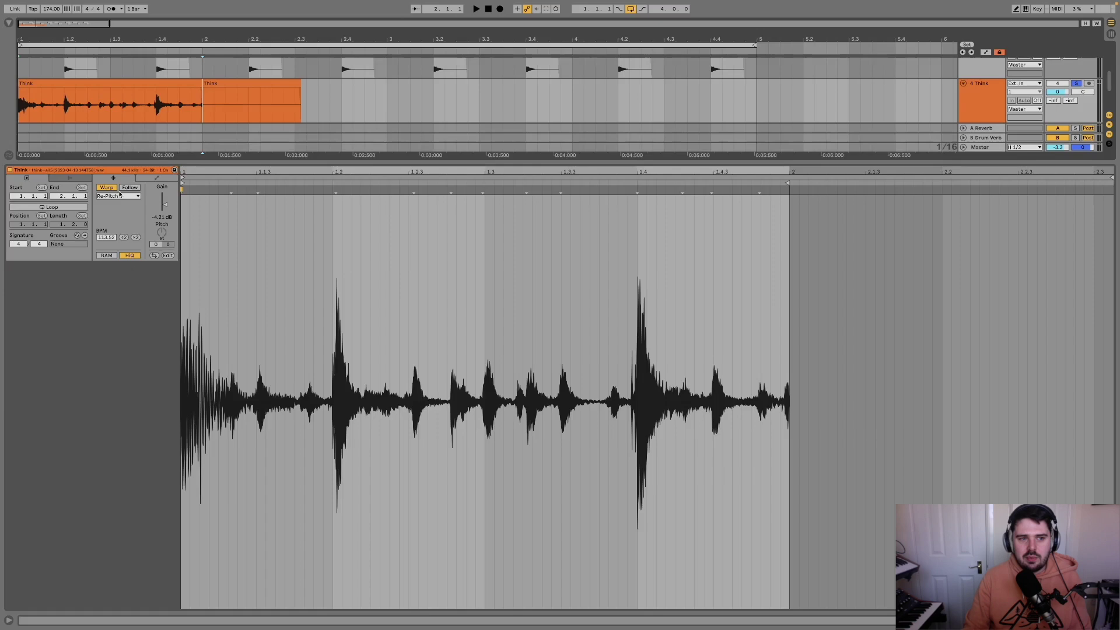
left_click(109, 196)
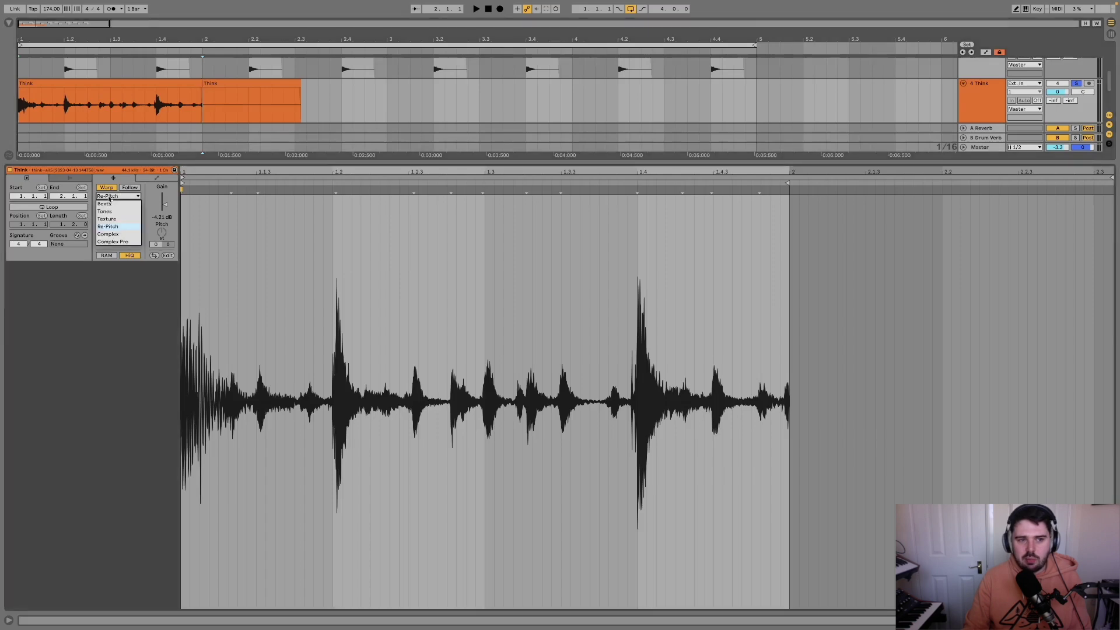
left_click(119, 234)
left_click(169, 100)
key("space")
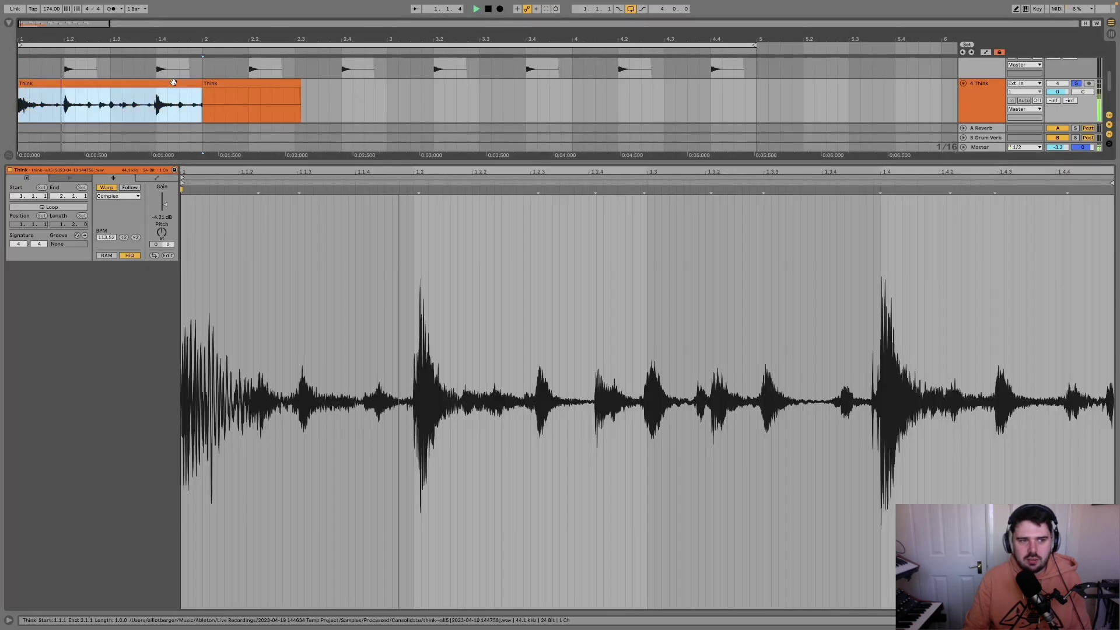
Try Beats warp mode on the one-bar Think clip with a different transient loop mode
left_click(117, 196)
left_click(111, 204)
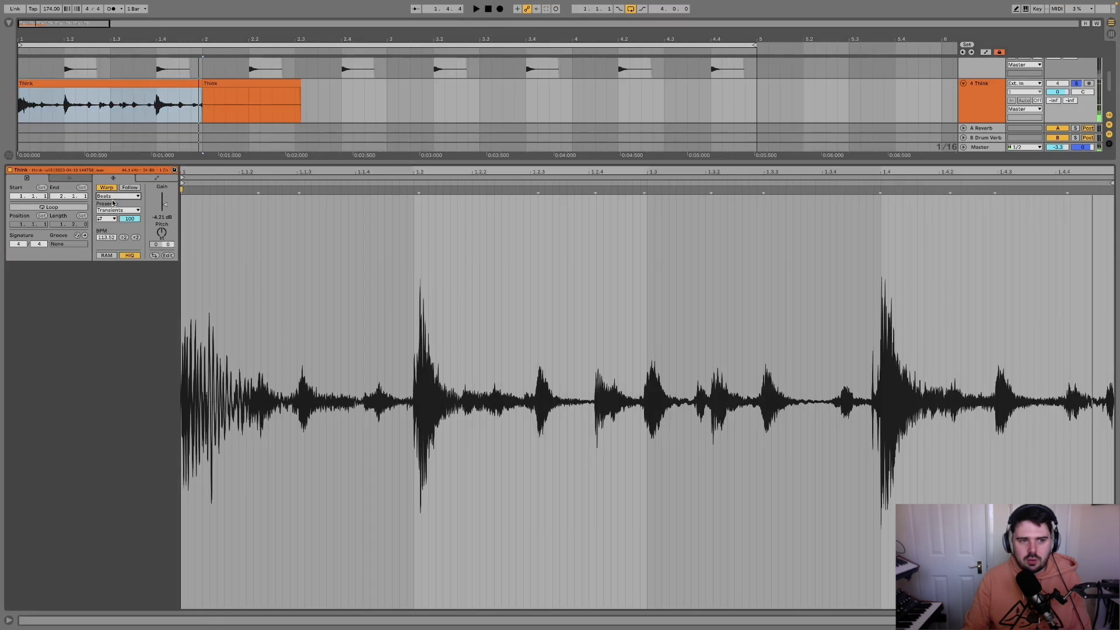
left_click(105, 219)
left_click(108, 226)
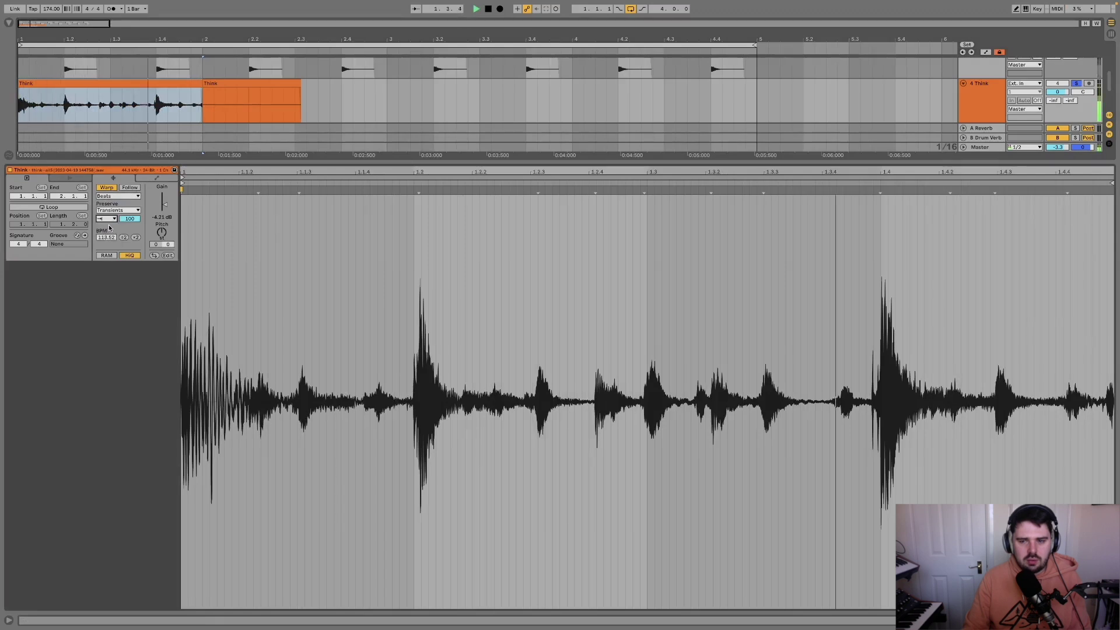
left_click(117, 210)
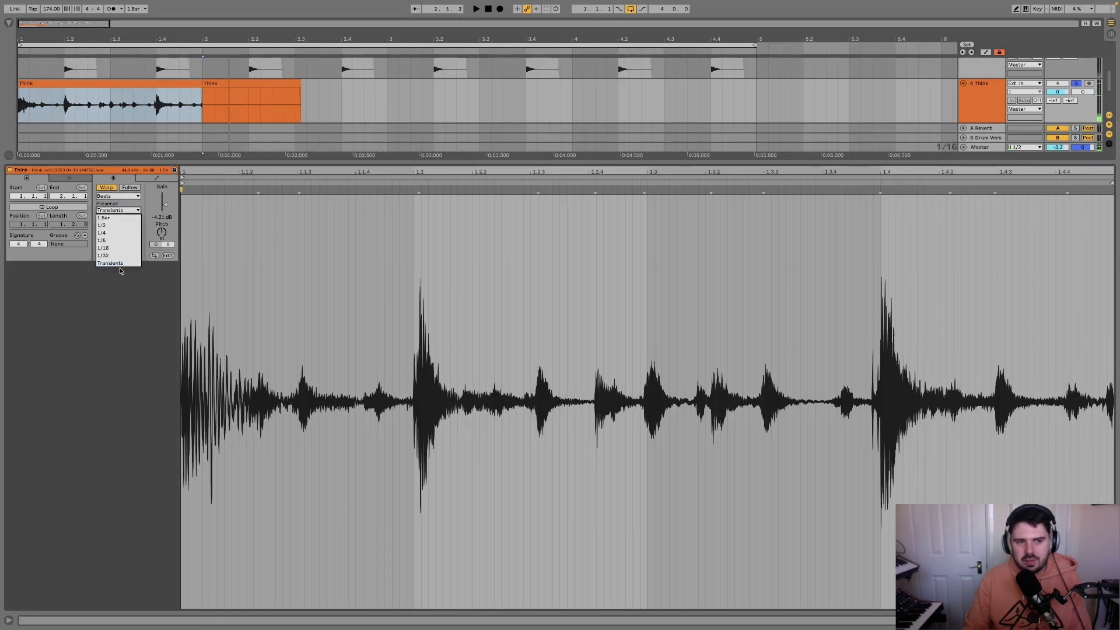
Return the one-bar Think clip's warp mode to Re-Pitch
left_click(124, 198)
left_click(124, 196)
left_click(116, 227)
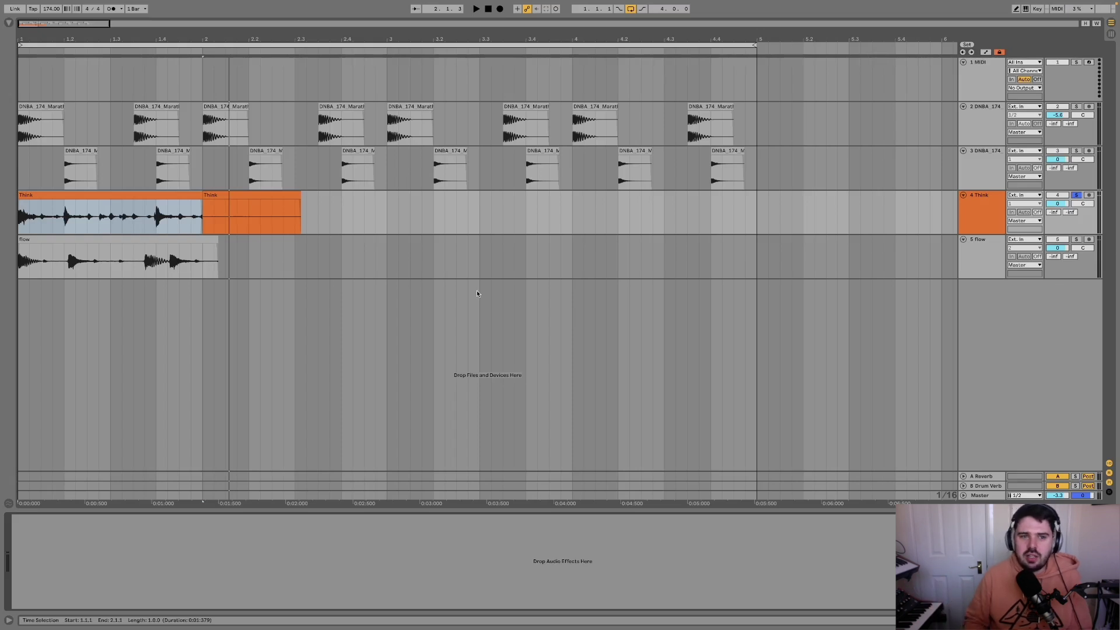
Delete the leftover Think clip after bar 2 and play the remaining one-bar break
left_click(283, 195)
key("Delete")
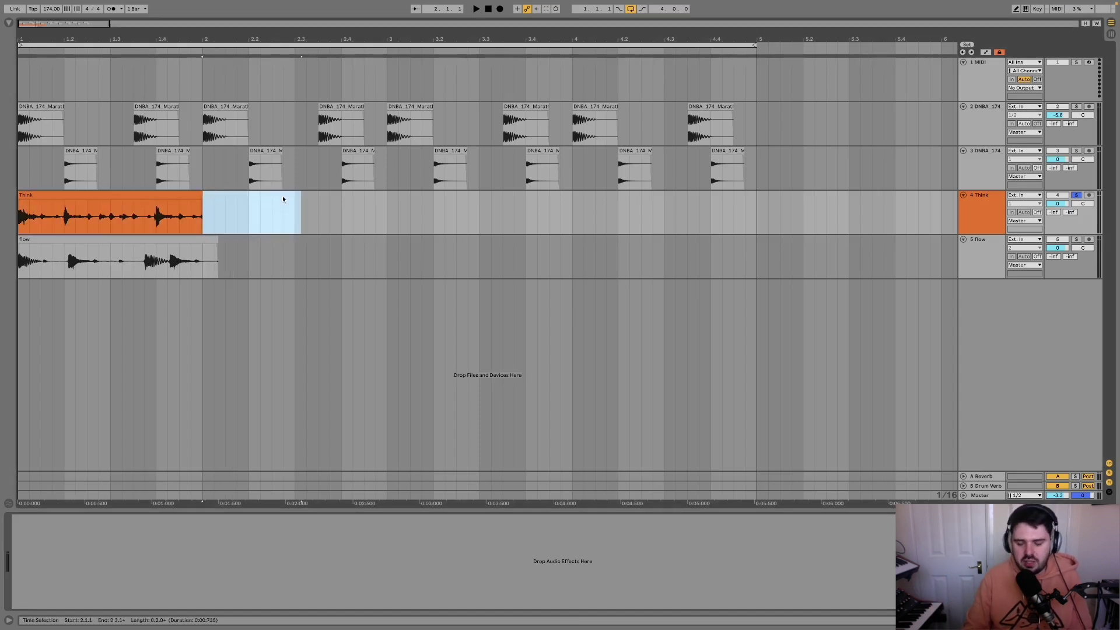
left_click(176, 195)
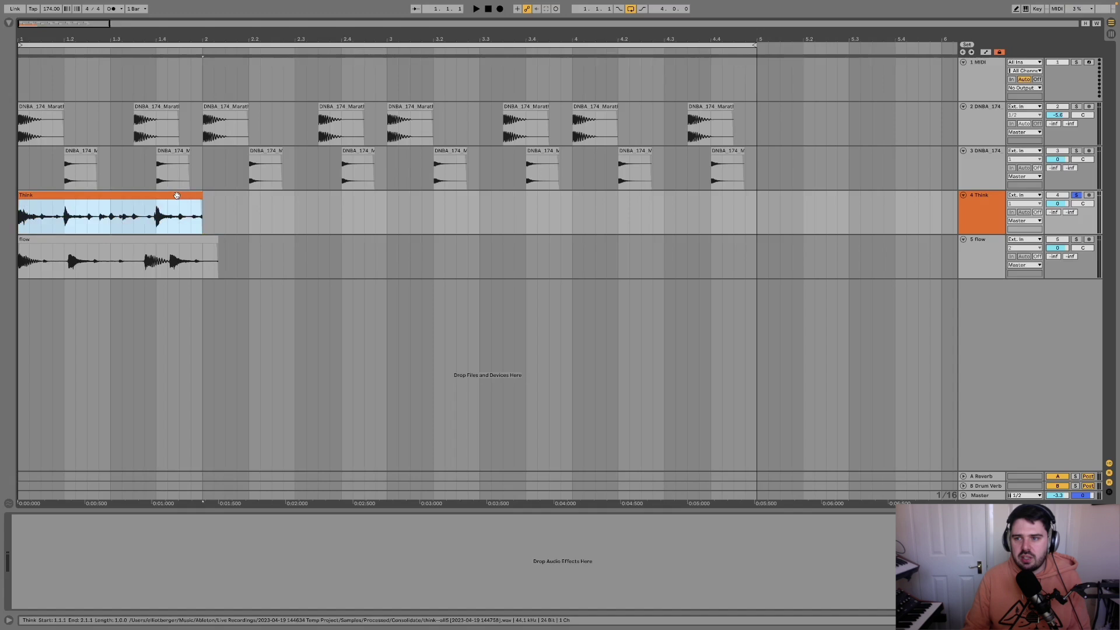
key("space")
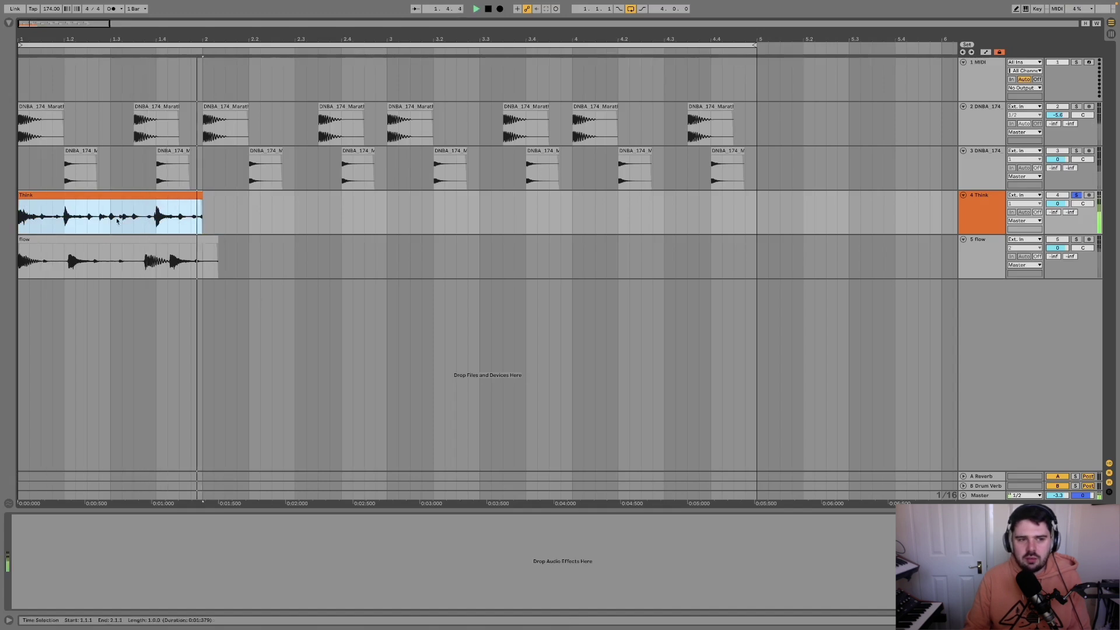
key("space")
Duplicate the one-bar Think clip three times during playback so the break fills the four bars up to bar 5
left_click(75, 194)
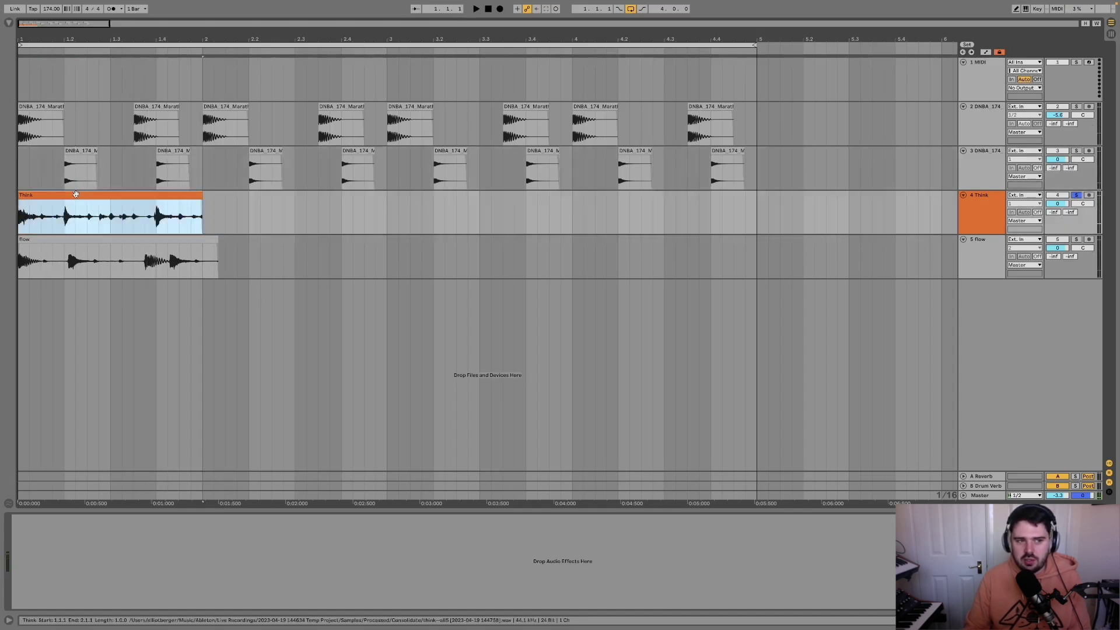
key("minus")
key("space")
key("ctrl+d")
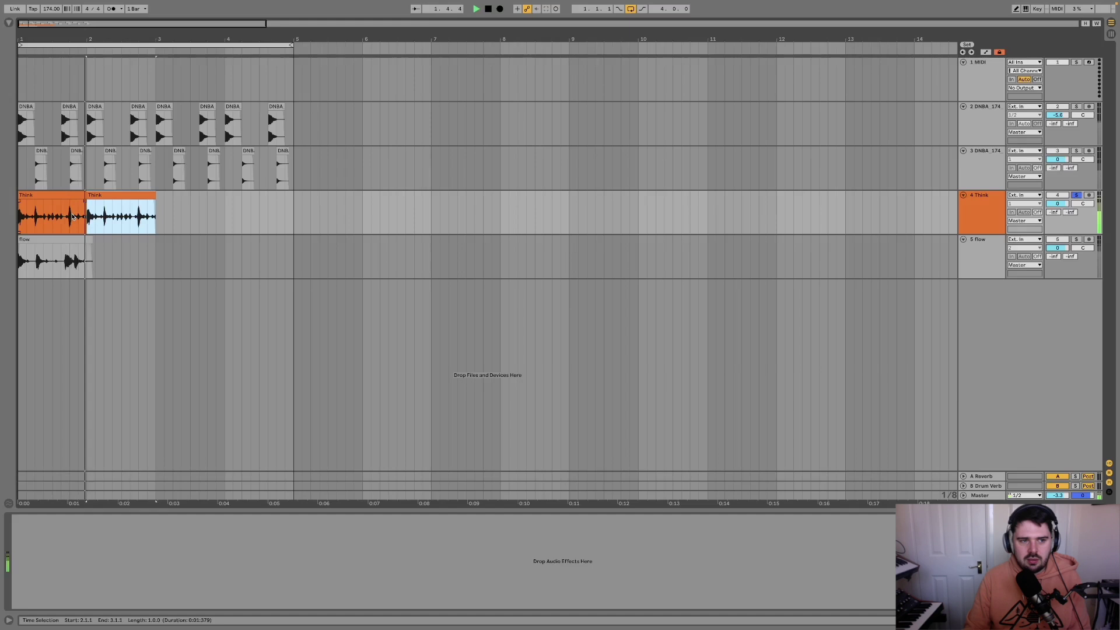
key("ctrl+d")
key("ctrl+d")
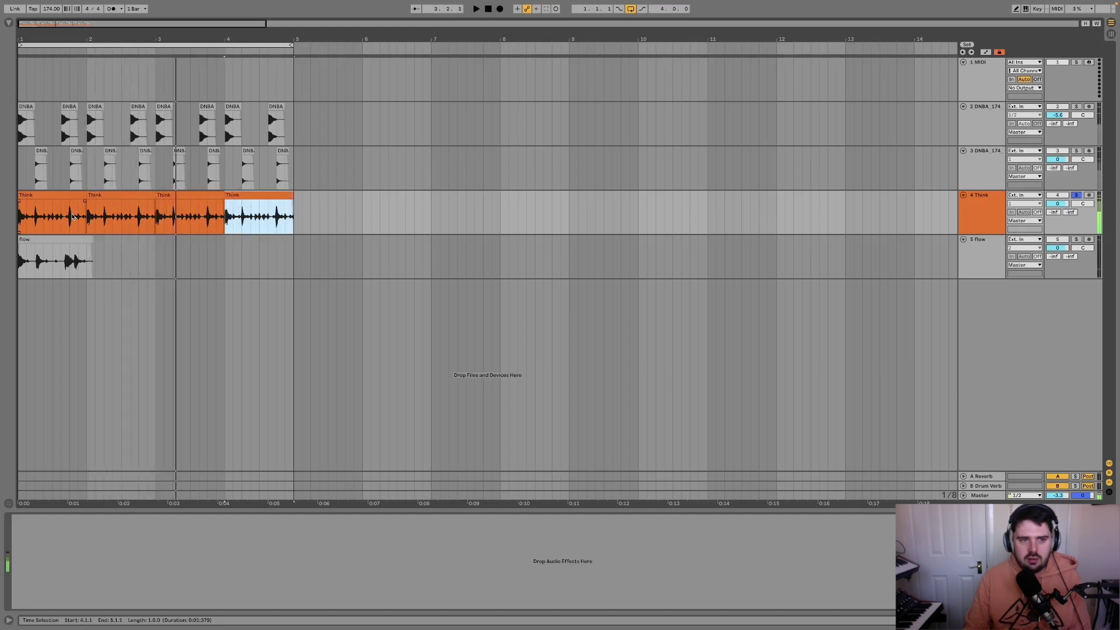
left_click(73, 217)
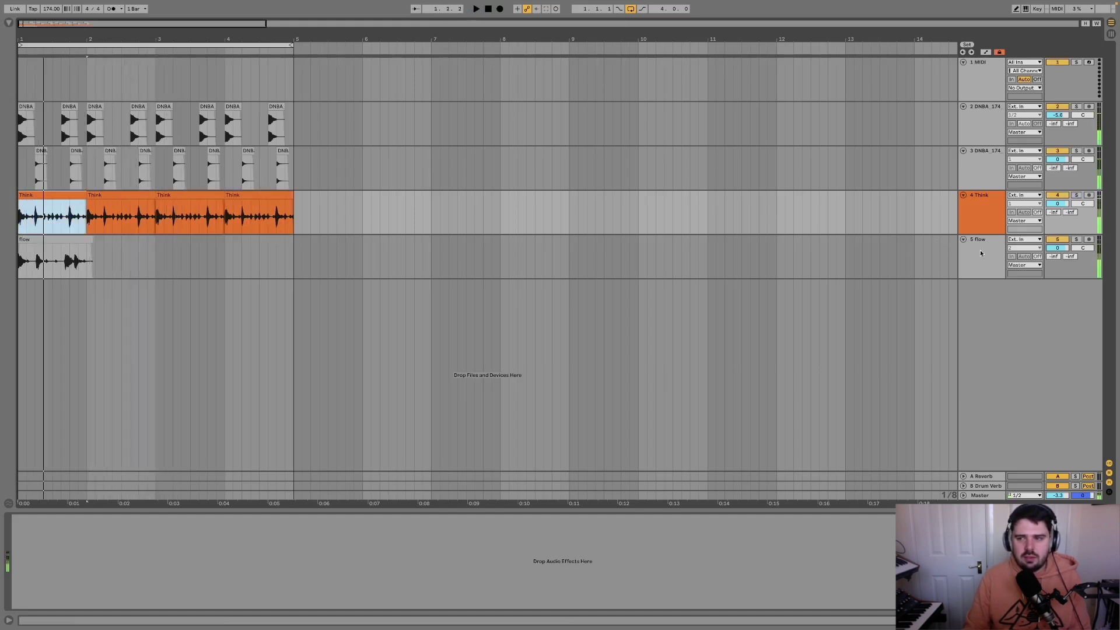
Mute the flow track during playback and consolidate the first one-bar Think clip, opening it for waveform editing
left_click(68, 245)
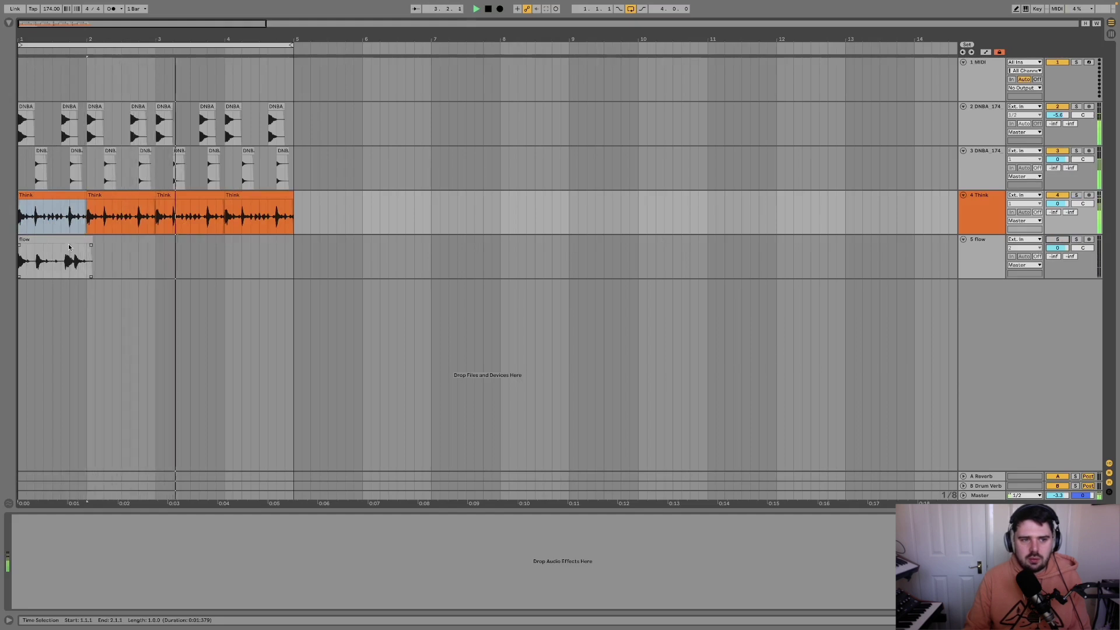
left_click(101, 225)
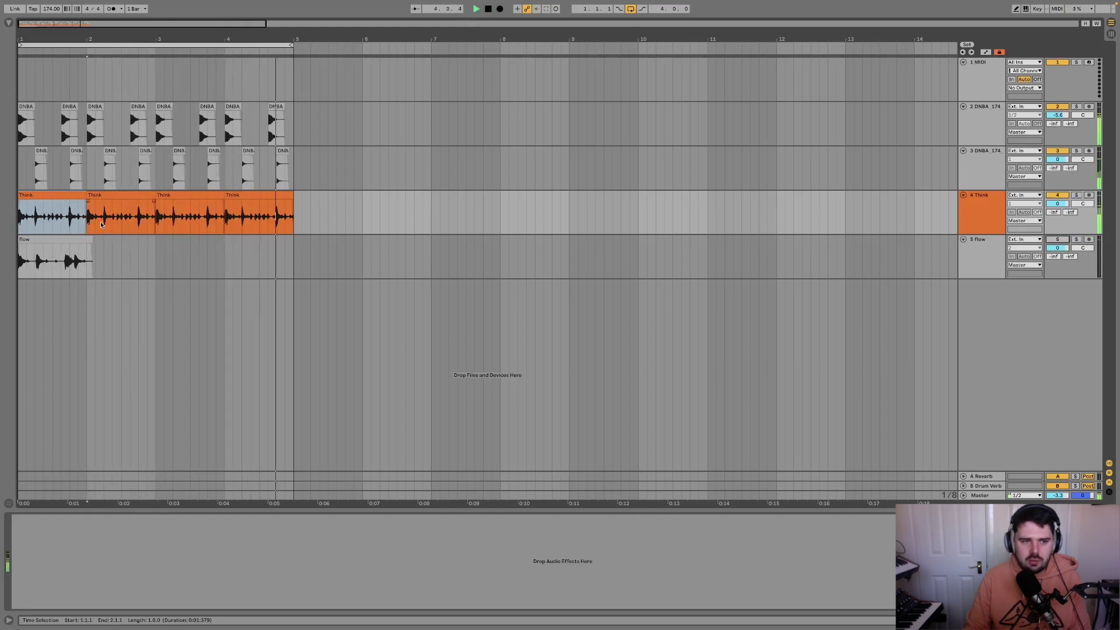
left_click(59, 197)
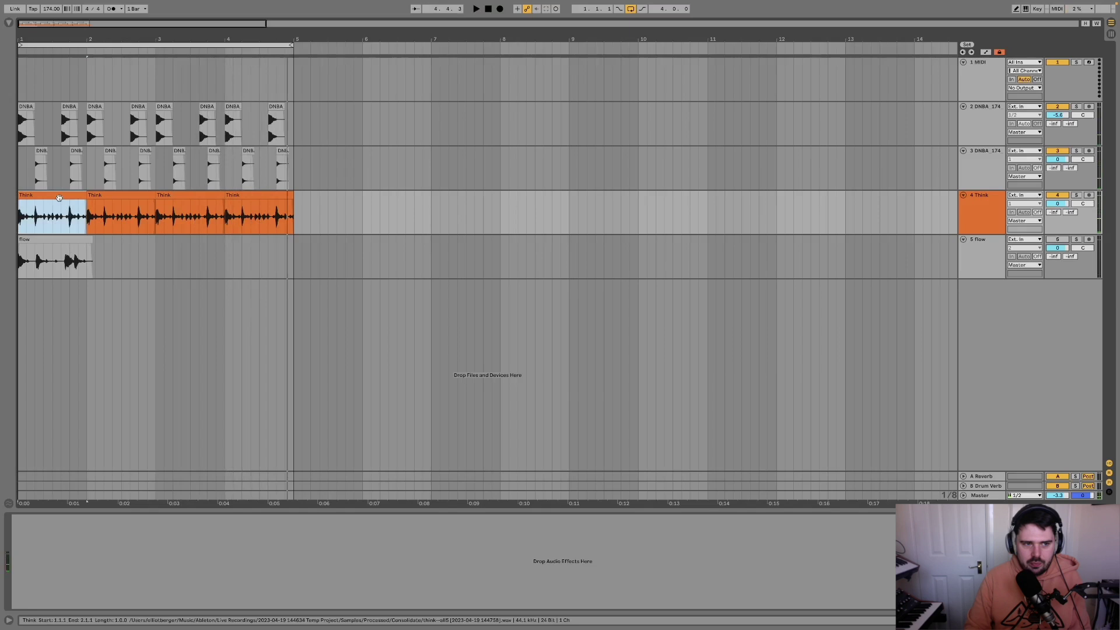
key("ctrl+j")
double_click(59, 197)
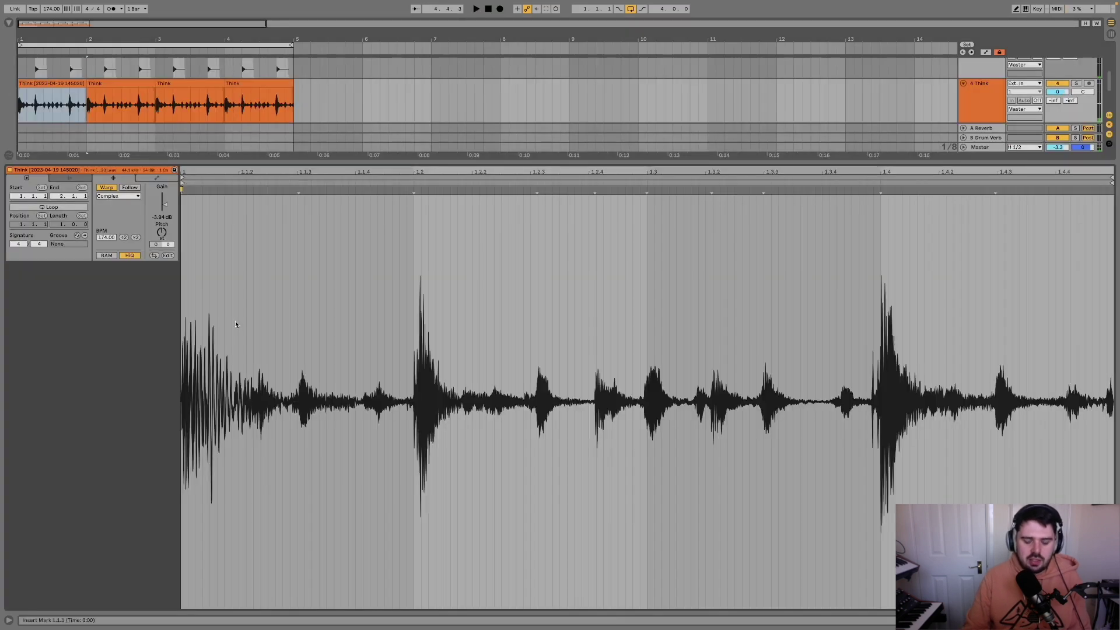
Pin warp markers on the Think clip's snare hits at beats 1.2 and 1.4 and on the transient at its end
double_click(414, 189)
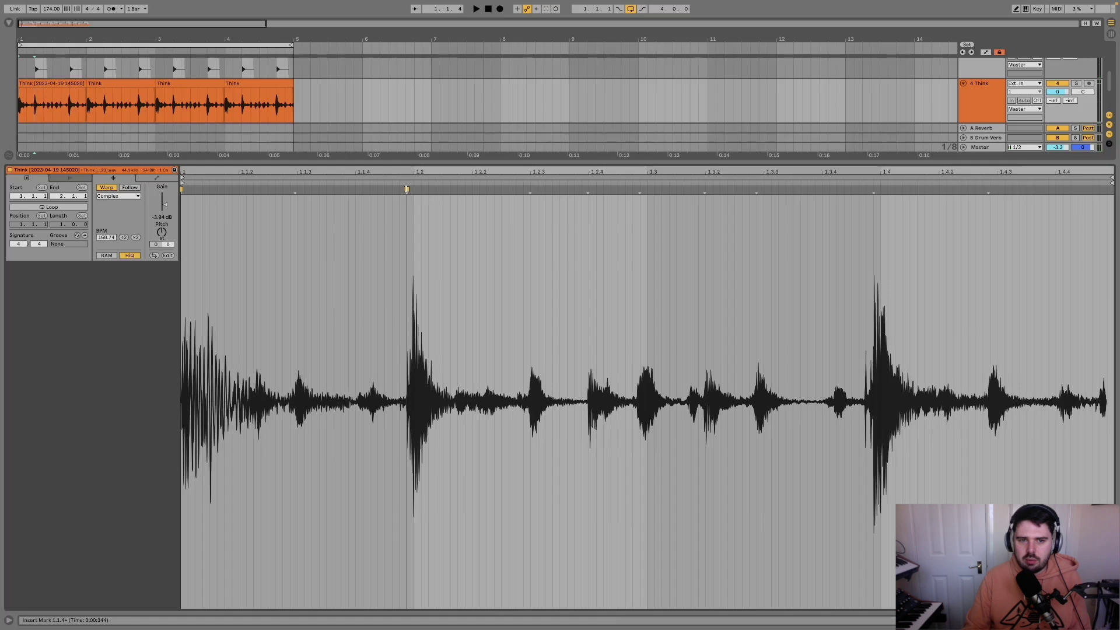
double_click(879, 189)
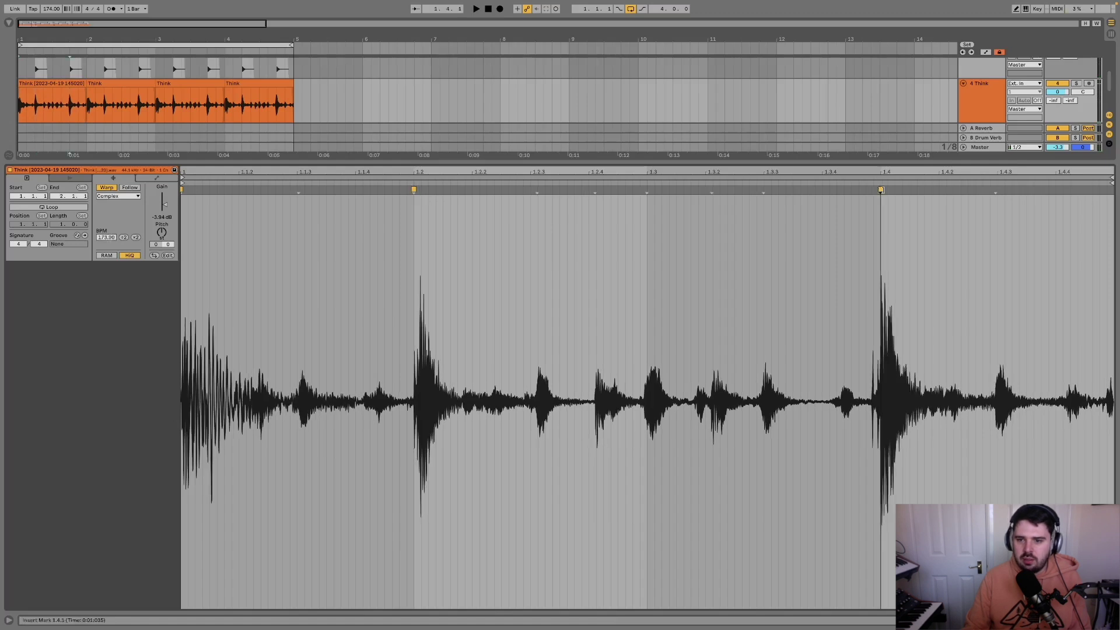
left_click_drag(879, 190, 879, 191)
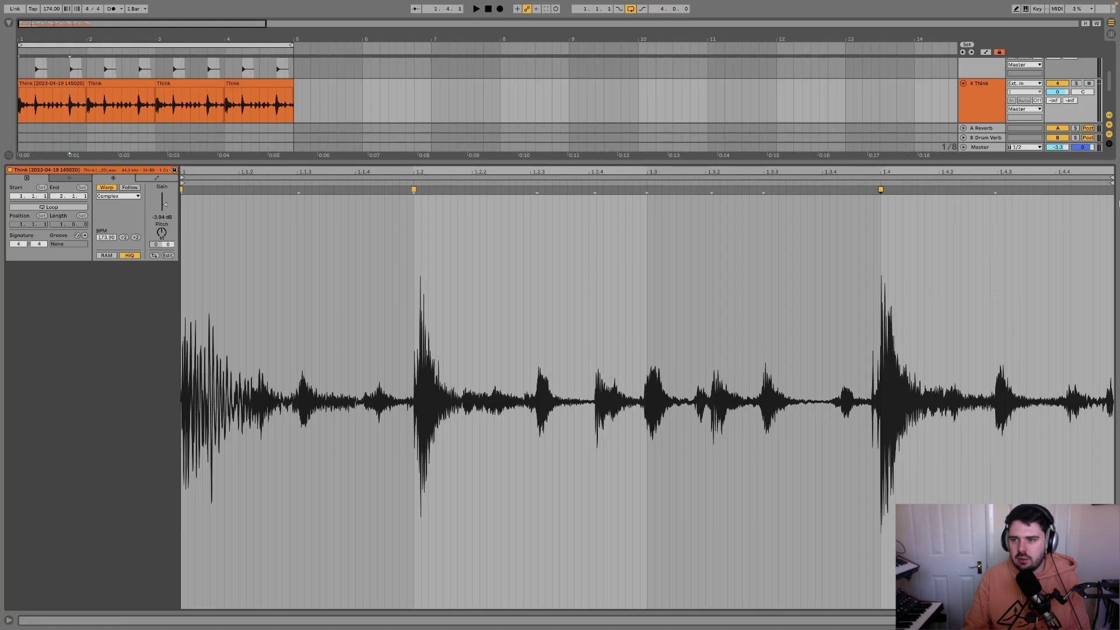
double_click(1111, 192)
left_click_drag(1111, 191, 1070, 191)
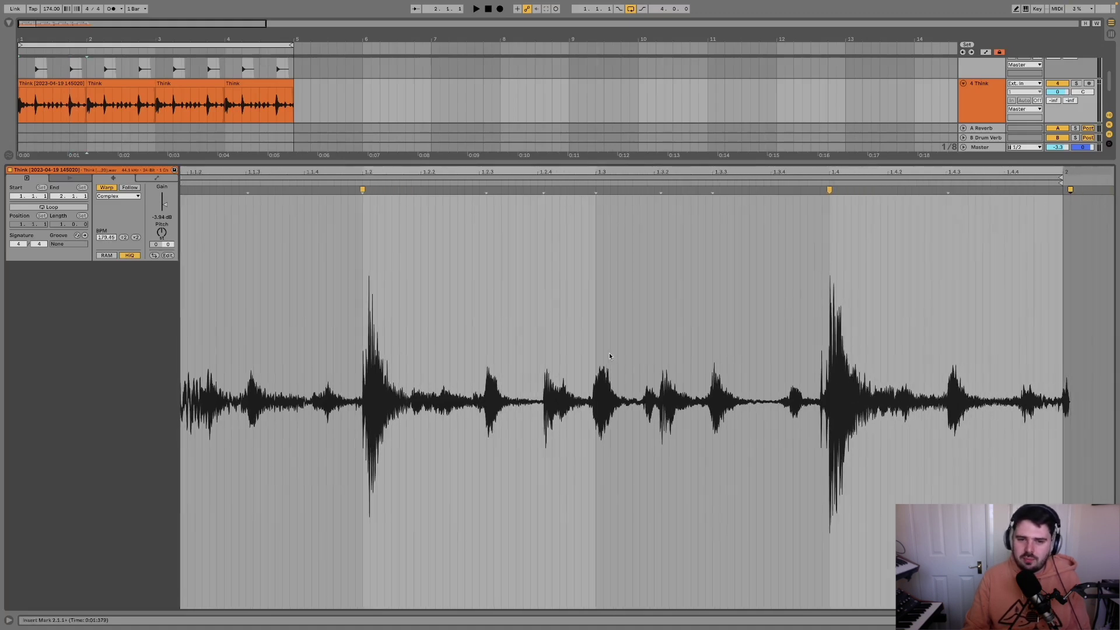
Add warp markers on the hits after the first snare and align them to 1.2.3, 1.2.4 and 1.3
double_click(486, 190)
left_click_drag(487, 190, 596, 190)
double_click(540, 189)
double_click(590, 190)
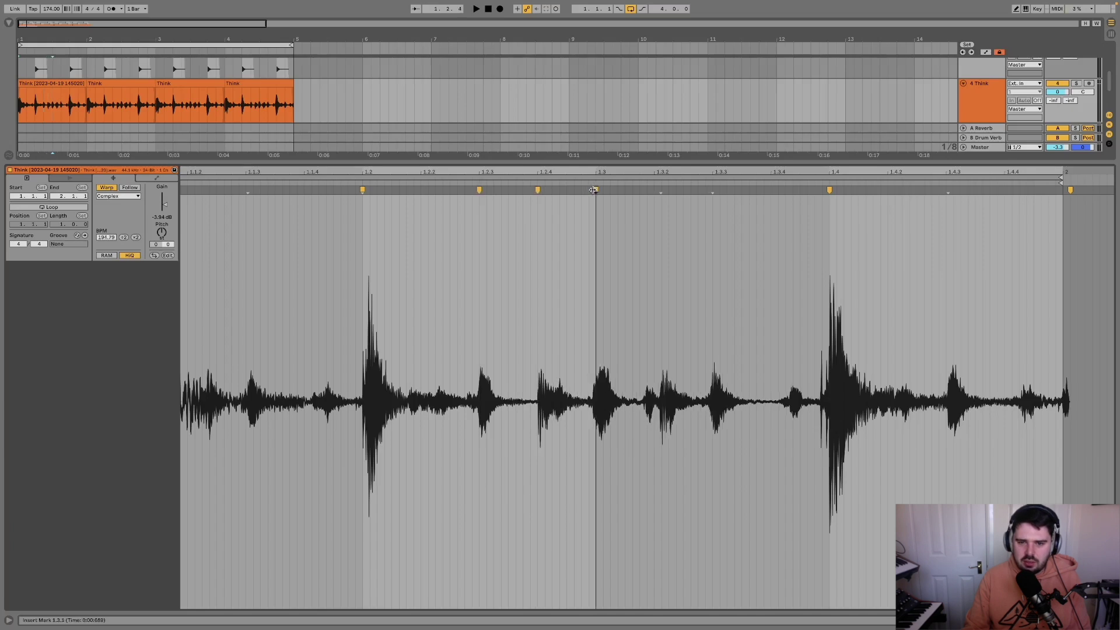
Quantize the hits leading to the second snare by warping them to 1.3.2, 1.3.3 and 1.3.4
double_click(666, 192)
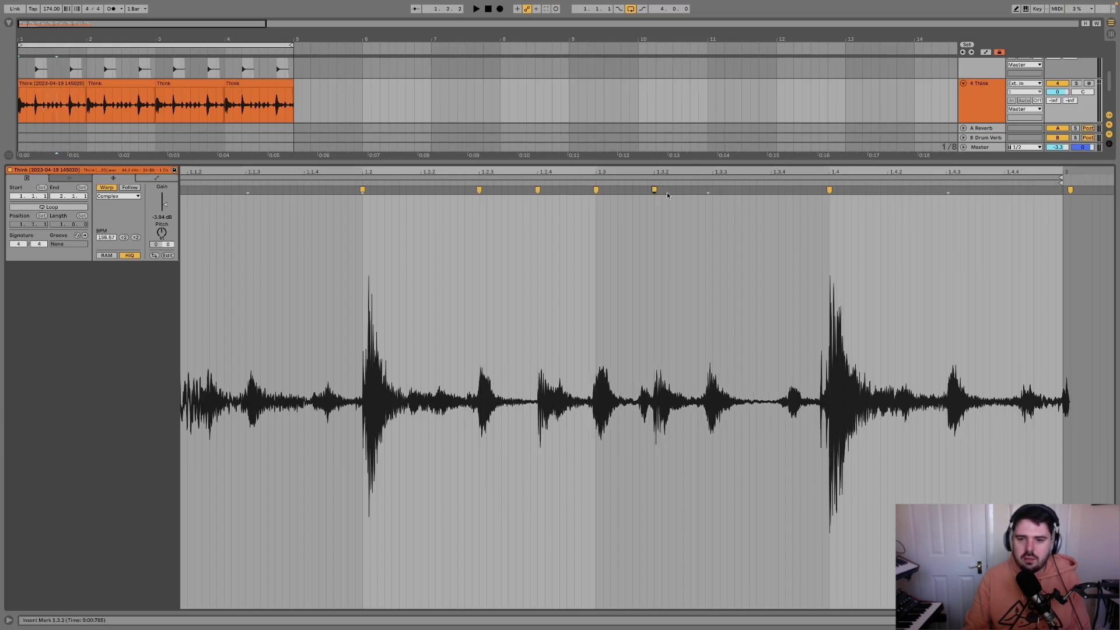
double_click(705, 189)
left_click_drag(704, 190, 713, 190)
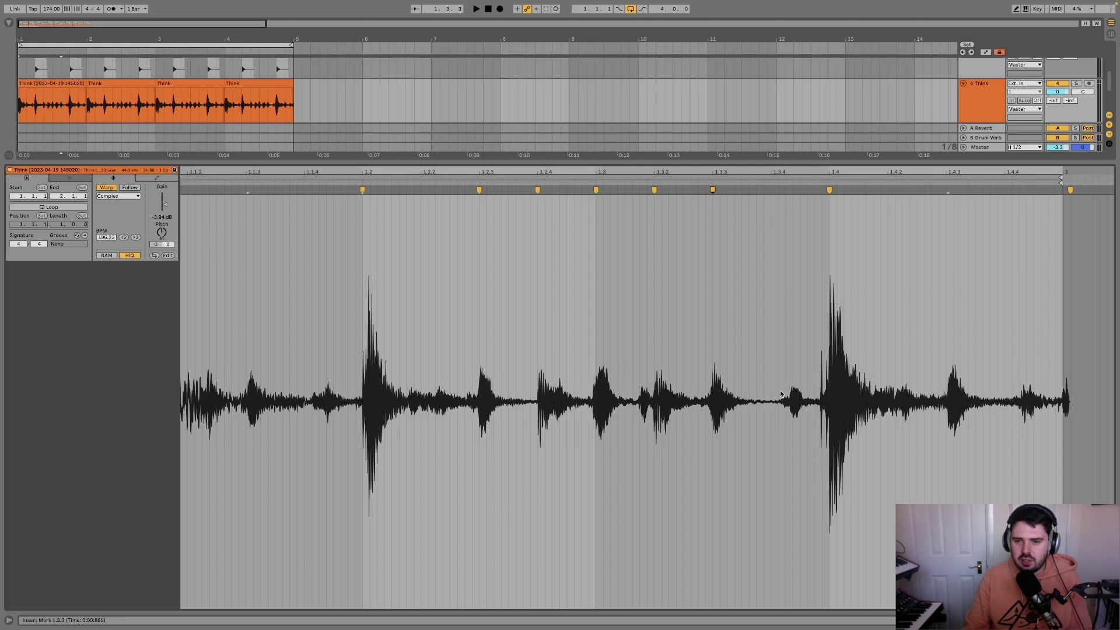
double_click(786, 190)
left_click_drag(786, 190, 771, 191)
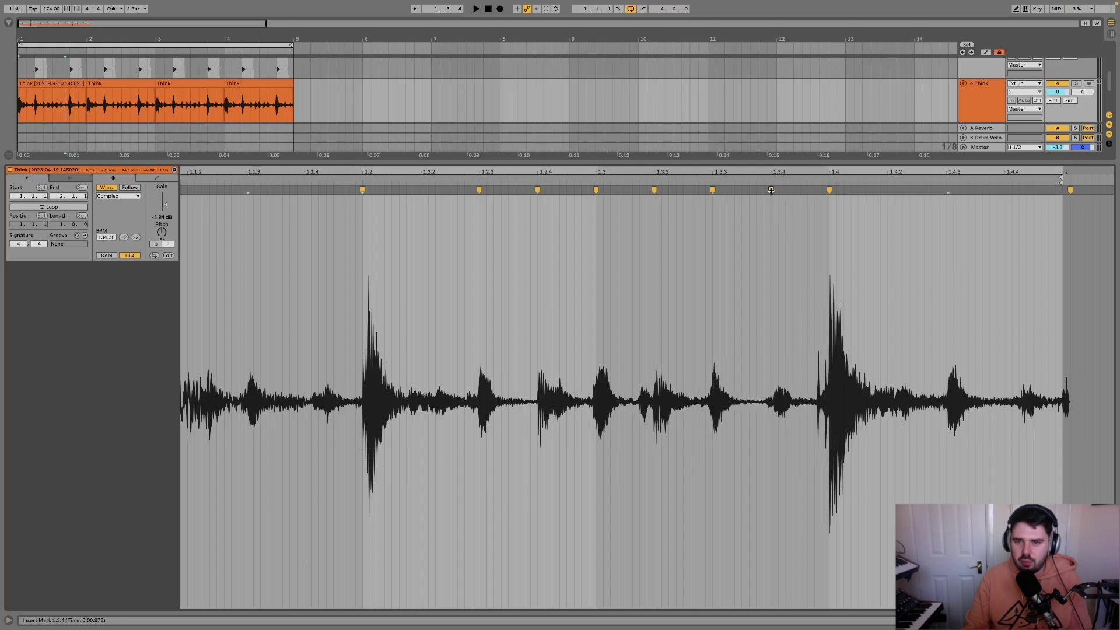
Warp the remaining hits around the snares onto the grid at 1.1.3, 1.1.4, 1.4.3 and 1.4.4
double_click(310, 190)
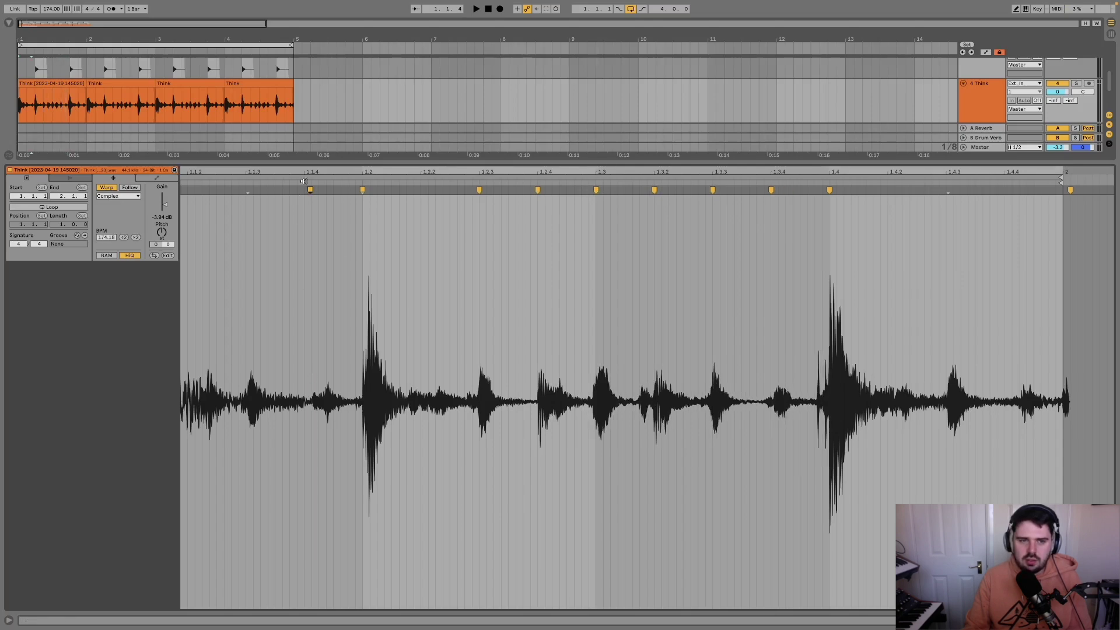
left_click_drag(310, 190, 245, 189)
double_click(254, 189)
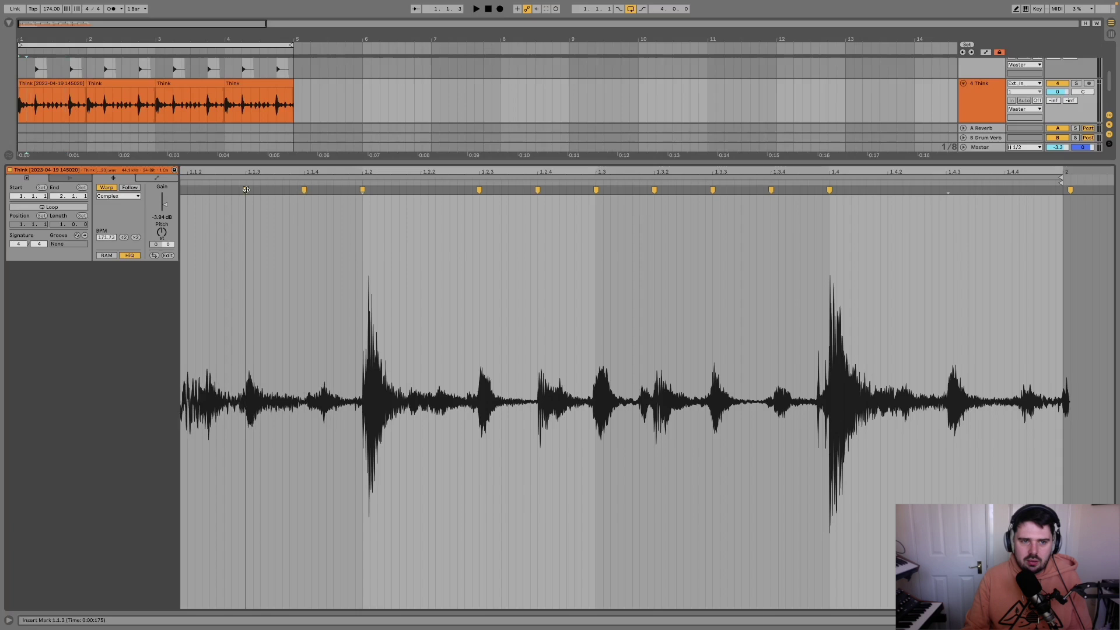
double_click(950, 191)
left_click_drag(949, 190, 946, 191)
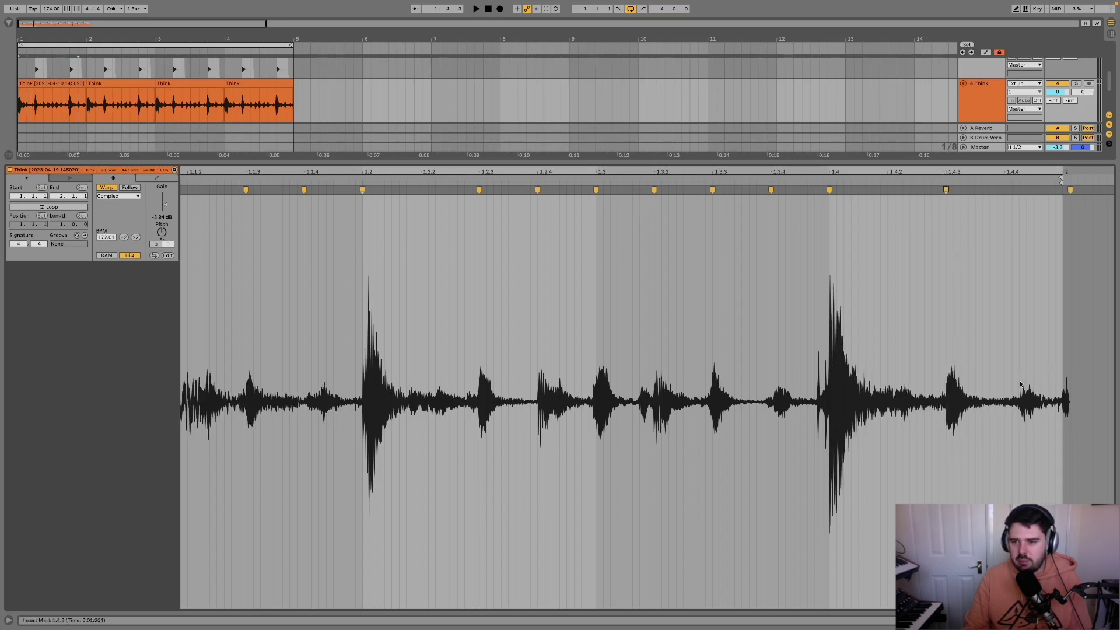
left_click_drag(1020, 190, 1005, 190)
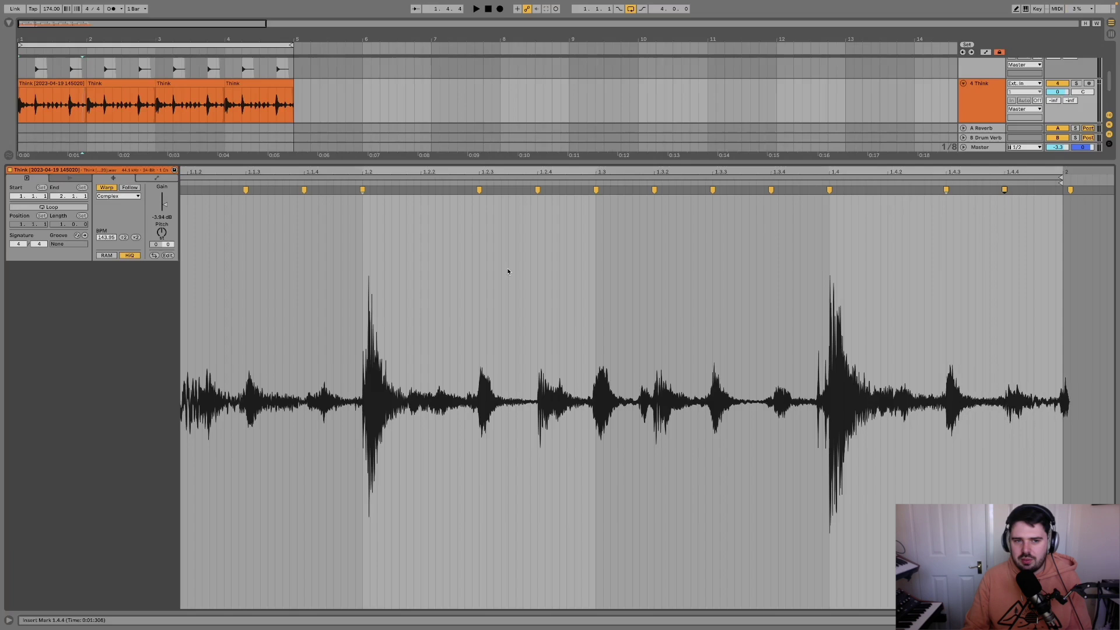
Switch the consolidated Think clip to Beats warp mode with transient looping turned off
left_click(108, 196)
left_click(108, 205)
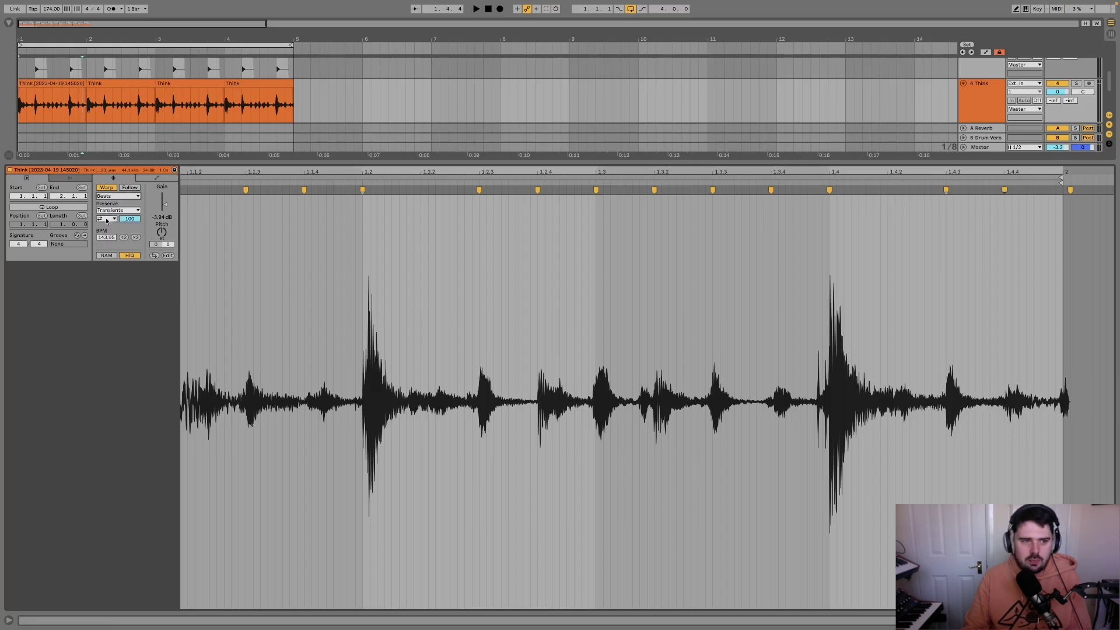
left_click(106, 218)
left_click(106, 227)
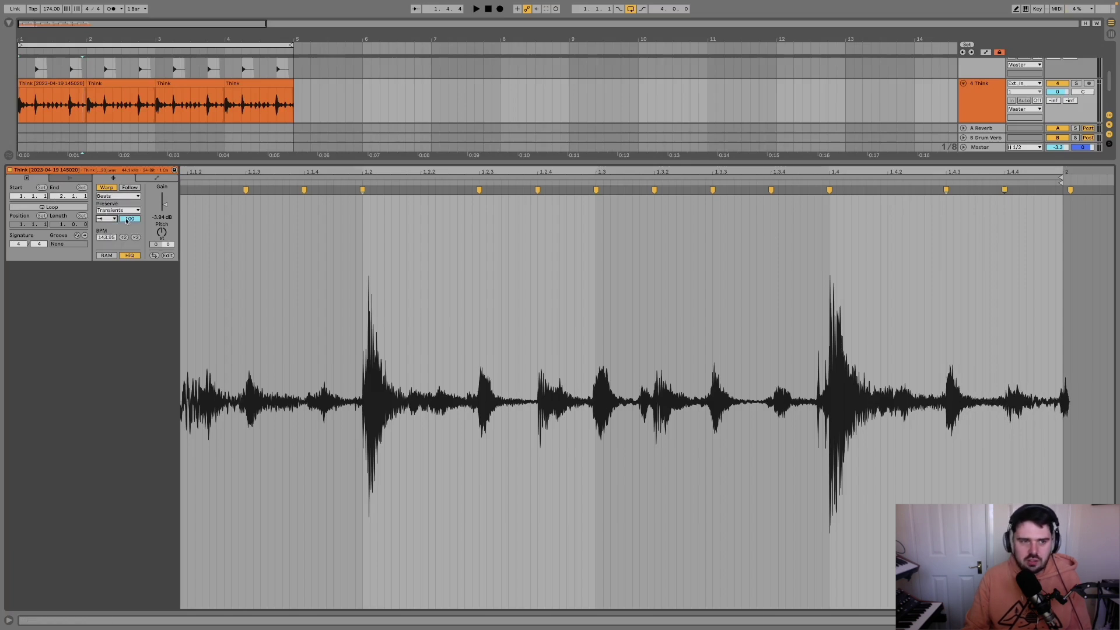
Try shorter transient envelope values on the Think clip during playback, ending at 82
key("space")
left_click_drag(127, 220, 127, 232)
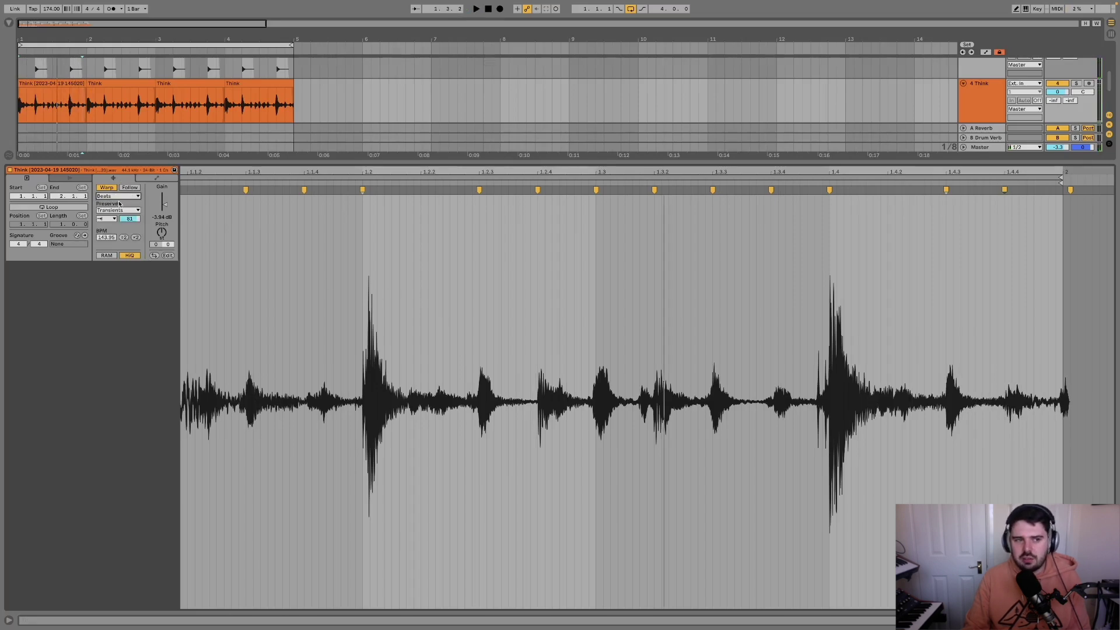
key("space")
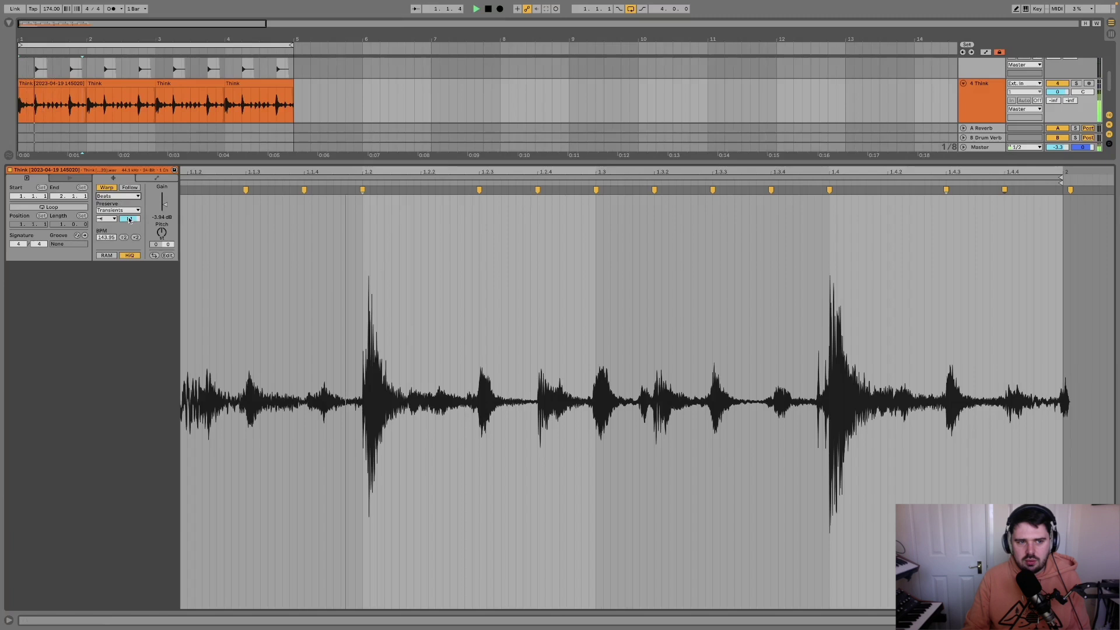
left_click_drag(128, 219, 129, 196)
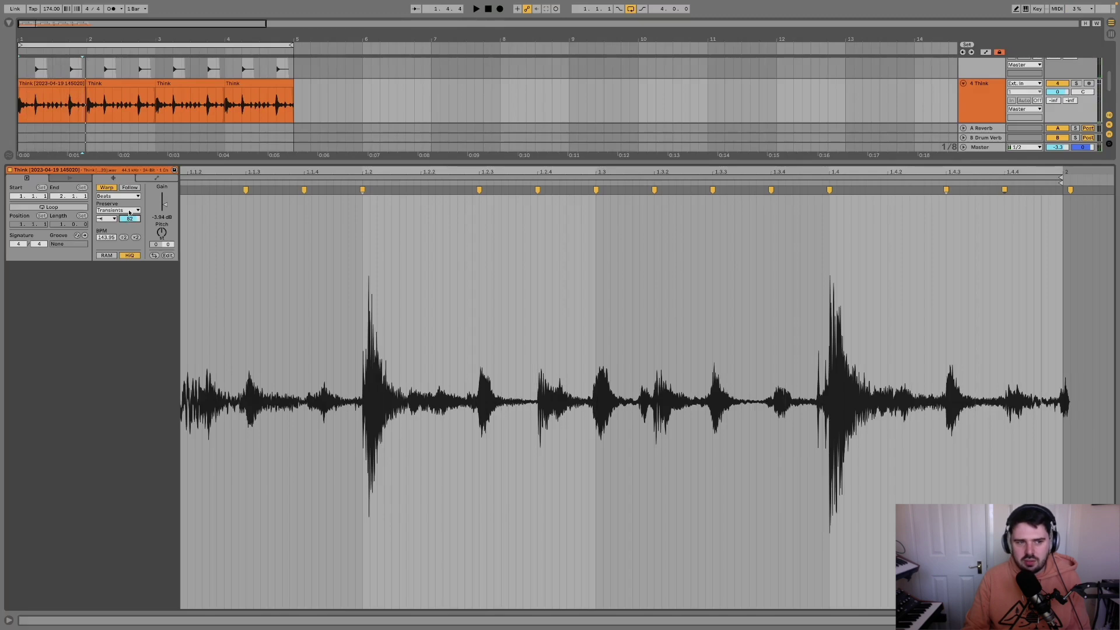
left_click(109, 219)
left_click(108, 227)
key("space")
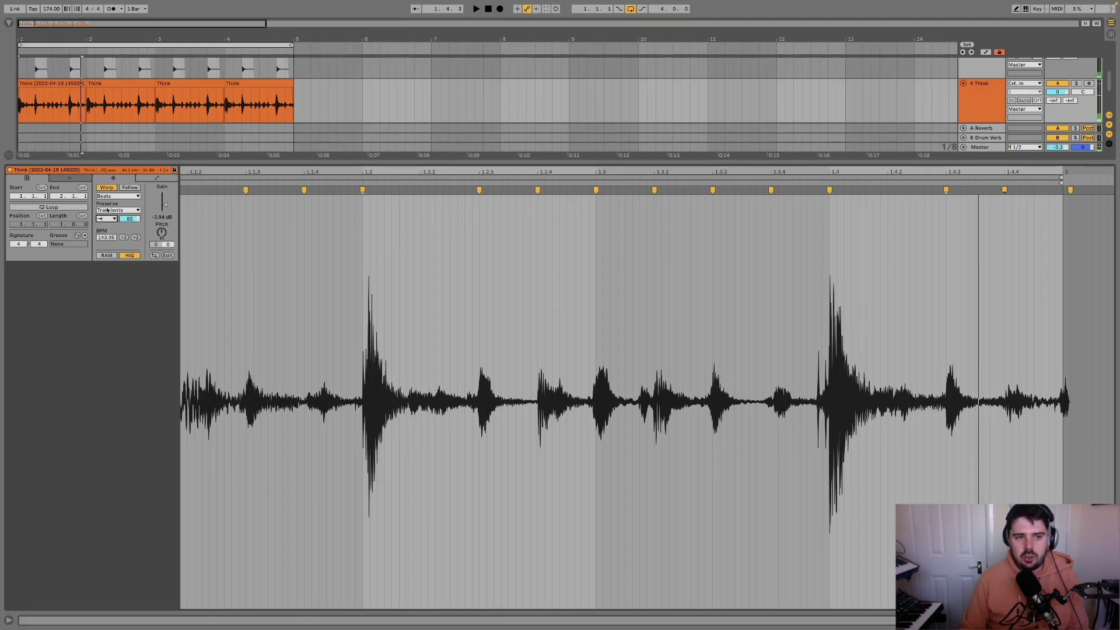
Try the 1/16 and 1/8 Preserve settings on the Think clip during playback with the transient envelope lowered to 30
left_click(108, 211)
left_click(115, 249)
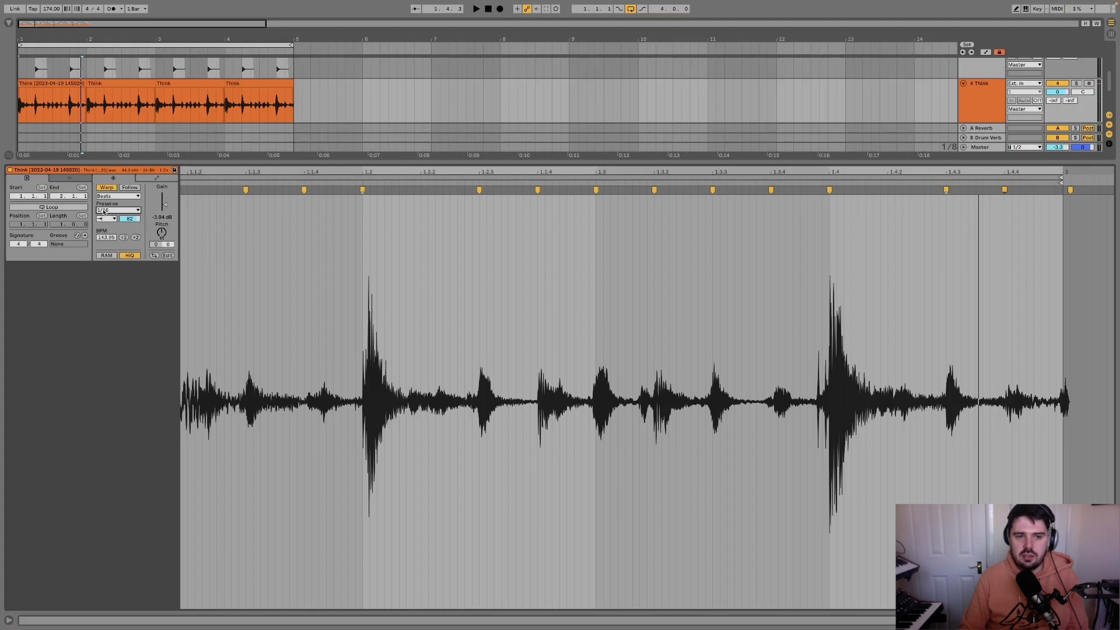
scroll(476, 388, "left", 2)
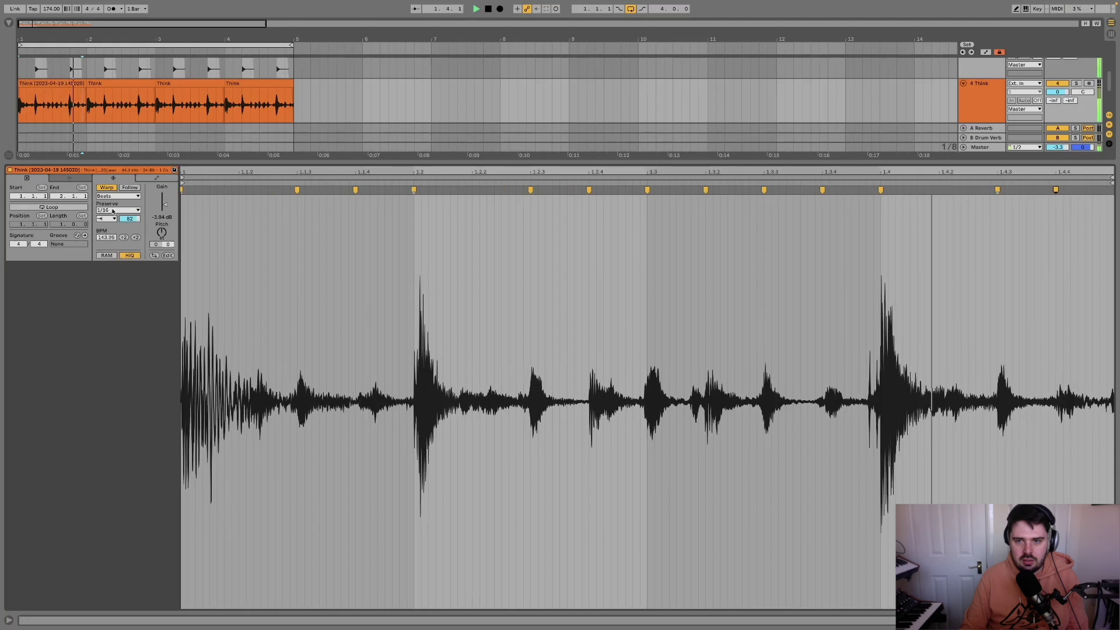
left_click_drag(130, 221, 130, 245)
key("space")
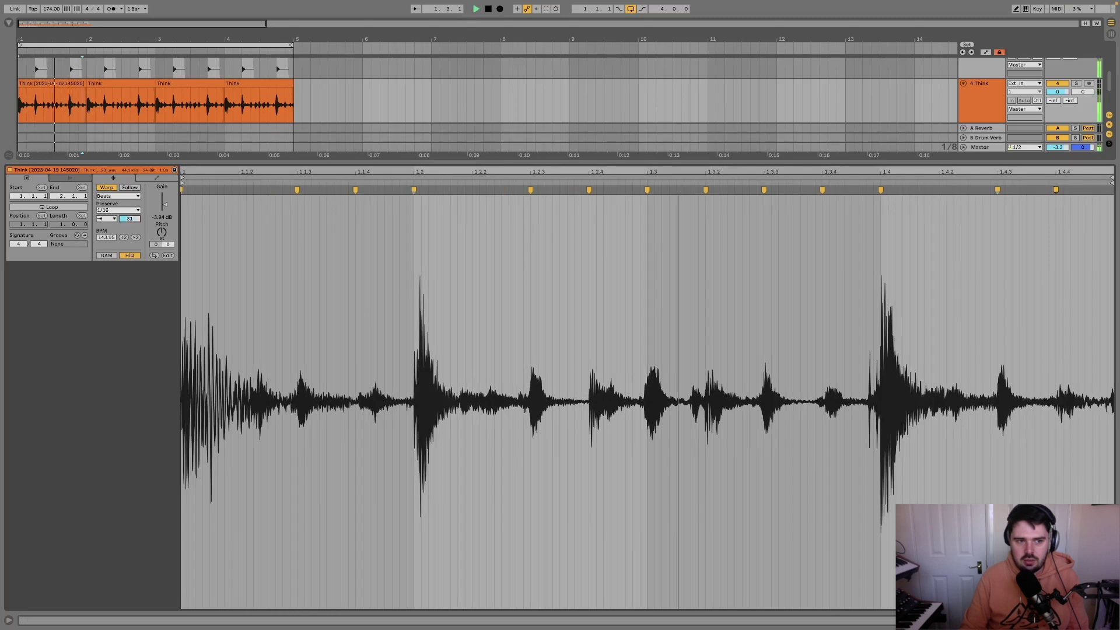
left_click(117, 210)
left_click(114, 241)
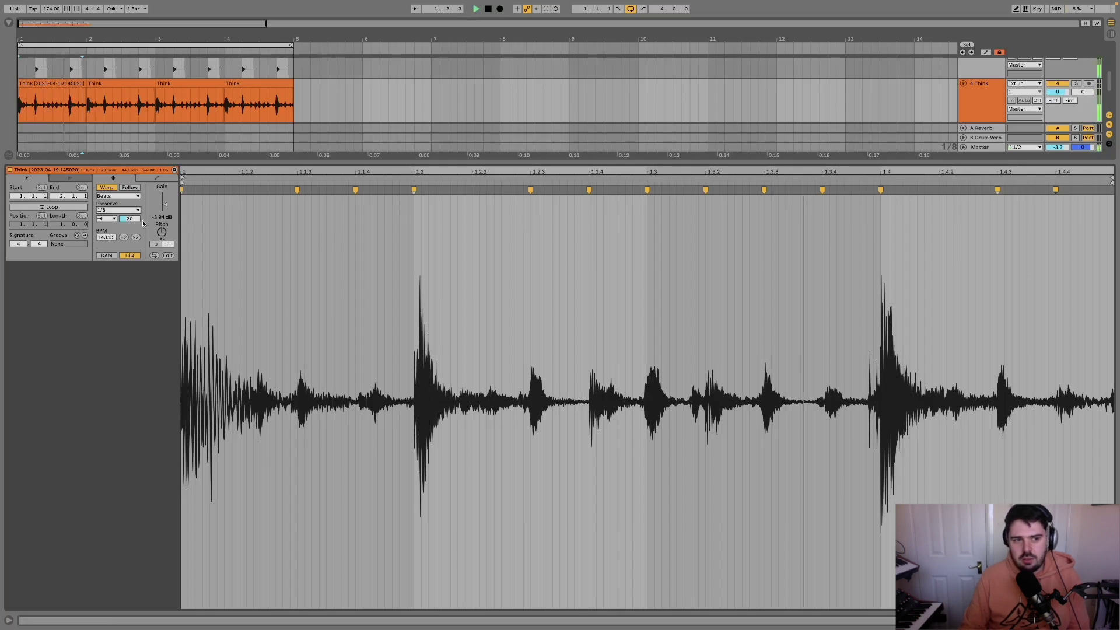
key("space")
Set the Think clip's transient envelope to 58 and return its Preserve setting to Transients
left_click_drag(129, 218, 129, 221)
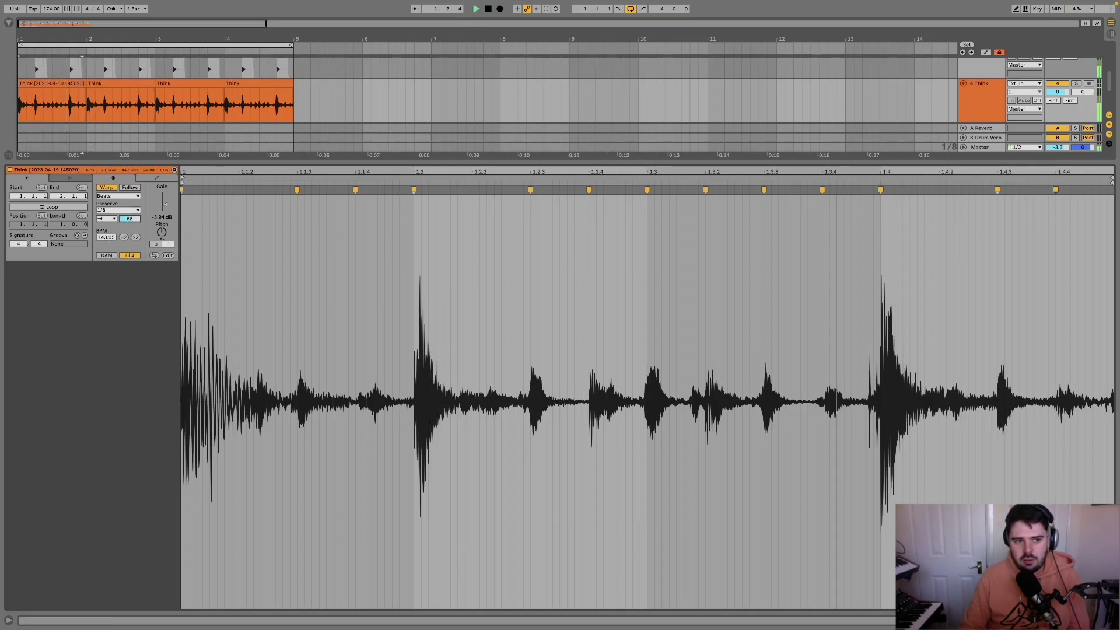
key("space")
left_click(117, 210)
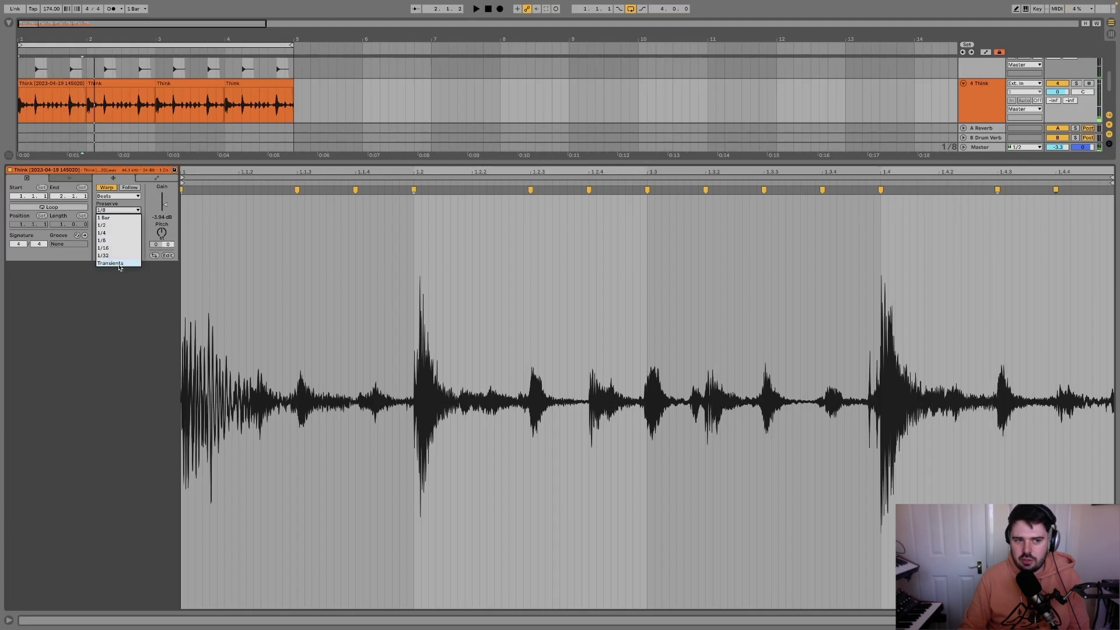
left_click(119, 264)
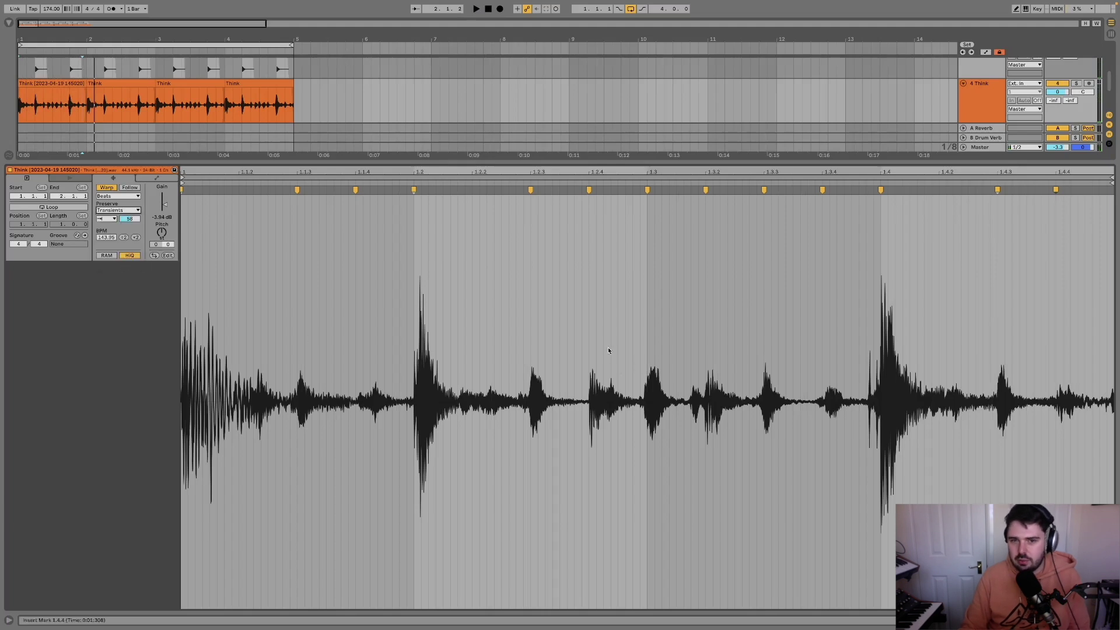
key("space")
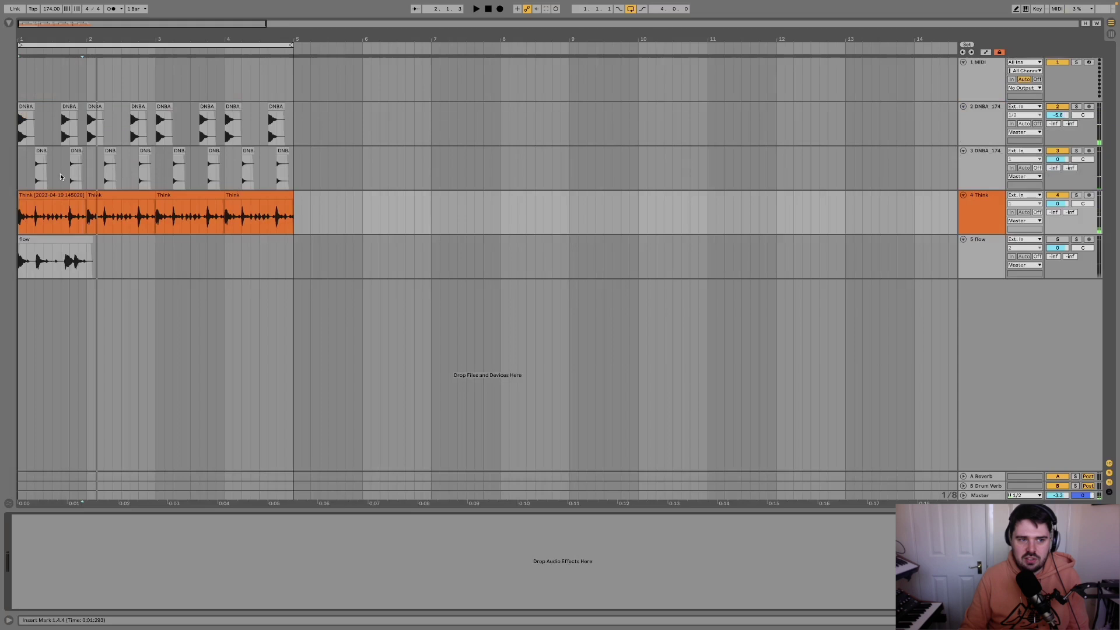
Replace the following three Think clips with duplicates of the quantized one-bar clip up to bar 5 and play them
left_click(52, 195)
key("Right")
key("Right")
key("Right")
left_click(52, 195)
key("space")
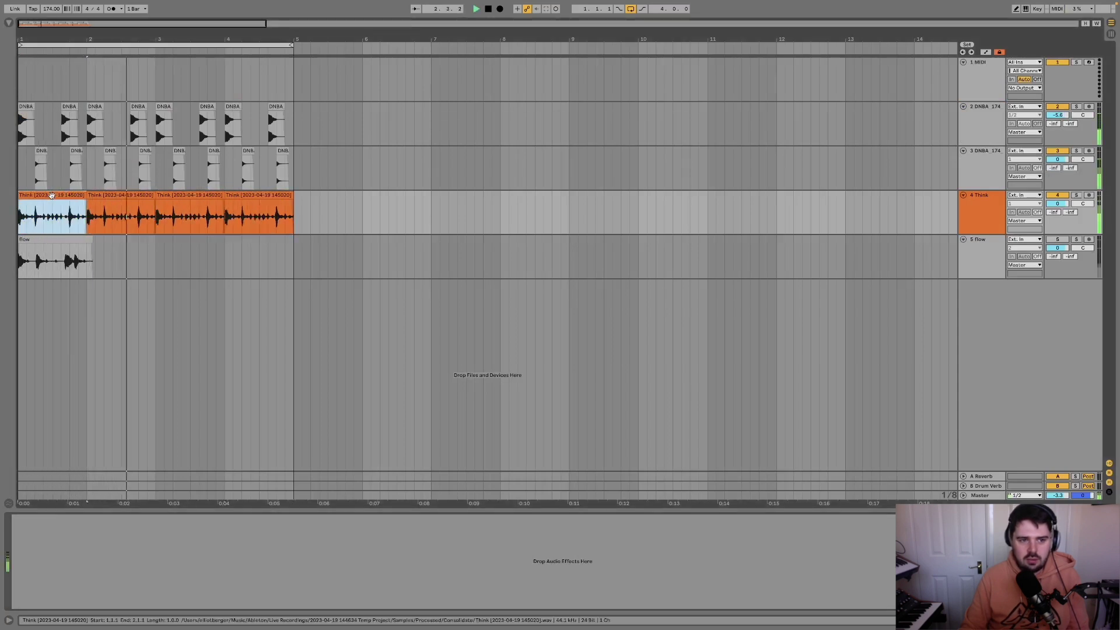
Warp the flow clip so its final transient falls on bar 2, using Re-Pitch warp mode
double_click(53, 241)
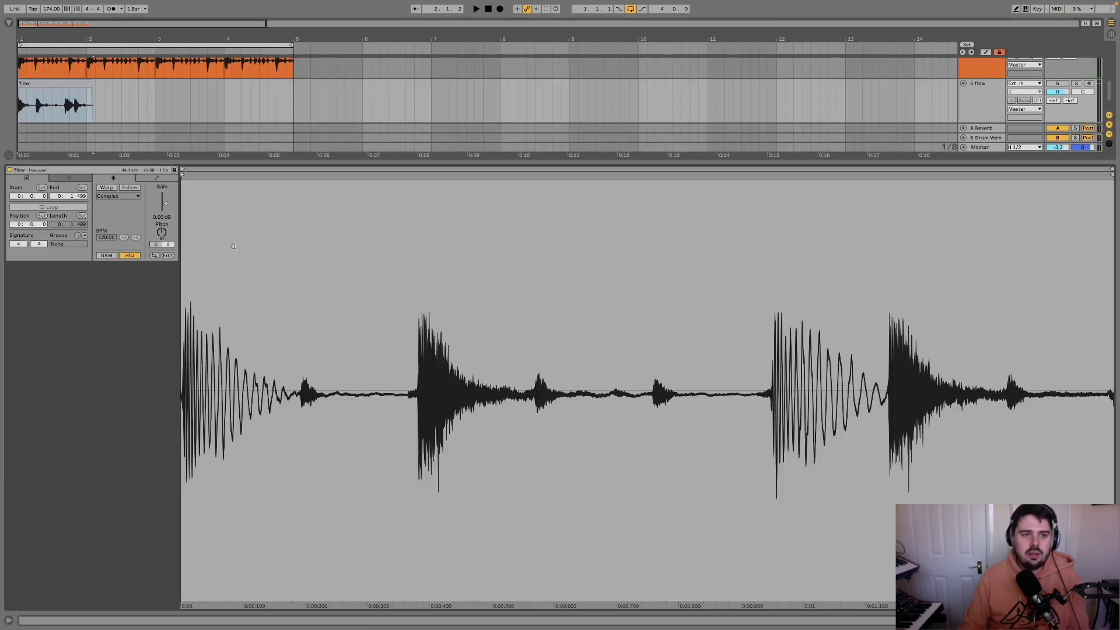
left_click(108, 187)
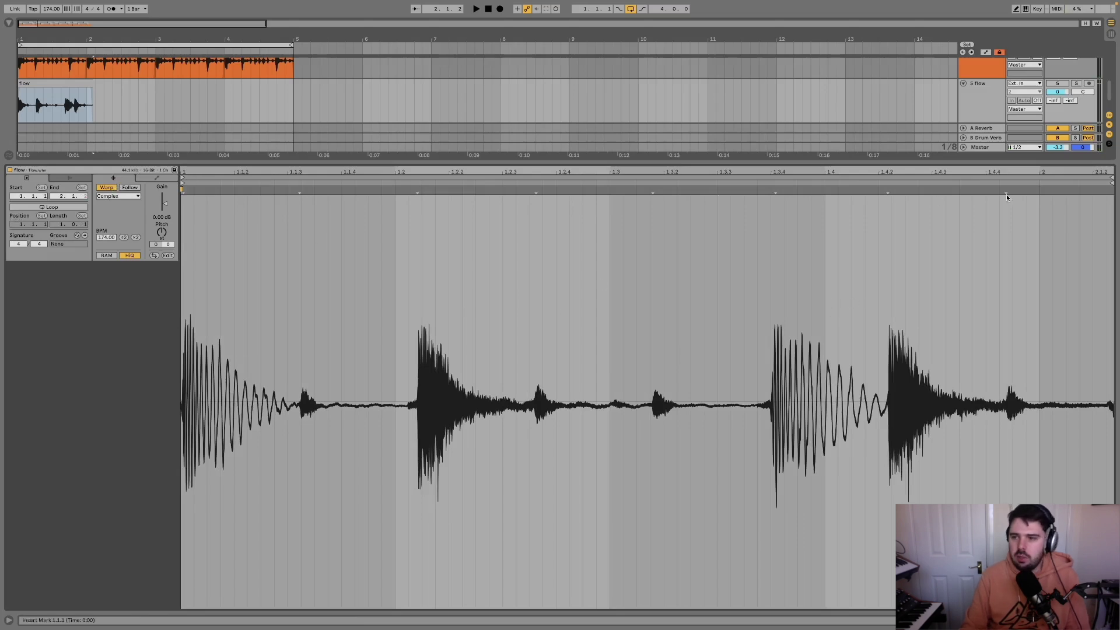
mouse_move(1112, 191)
left_mouse_down()
mouse_move(853, 219)
mouse_move(1032, 219)
left_mouse_up()
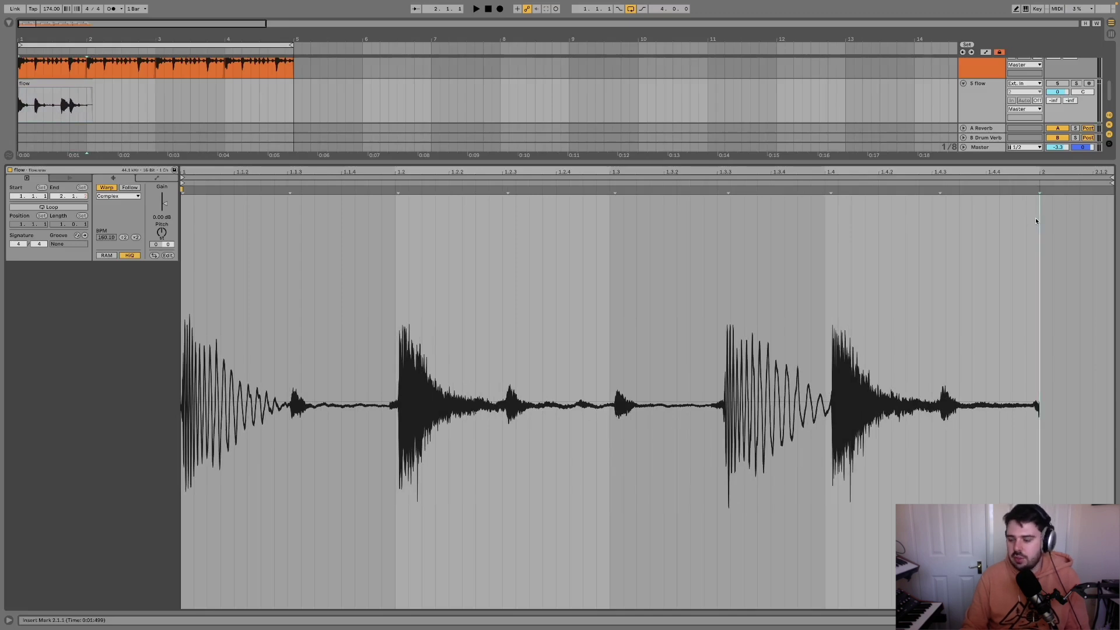
left_click(122, 197)
left_click(113, 229)
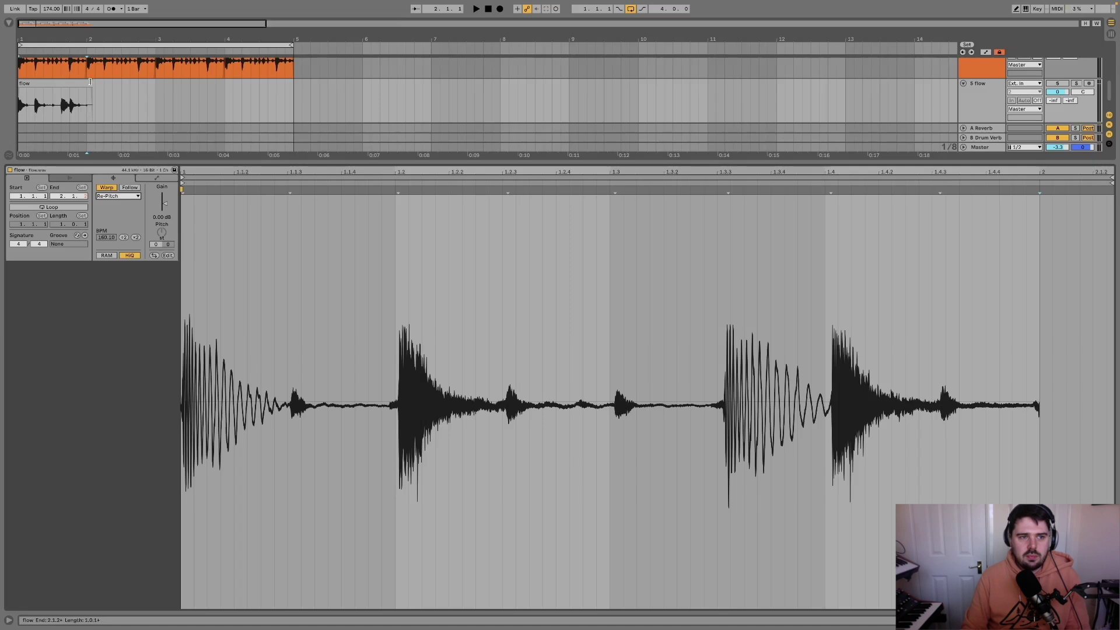
Trim the flow clip to end exactly at bar 2, play it, and consolidate it into a new one-bar clip
left_click_drag(90, 81, 84, 83)
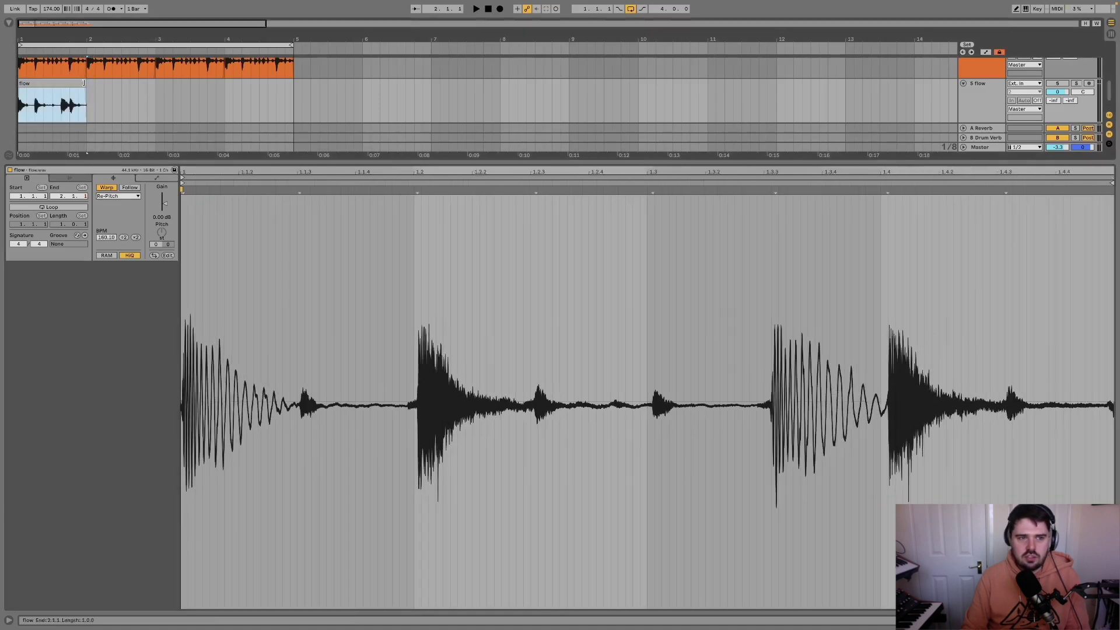
key("space")
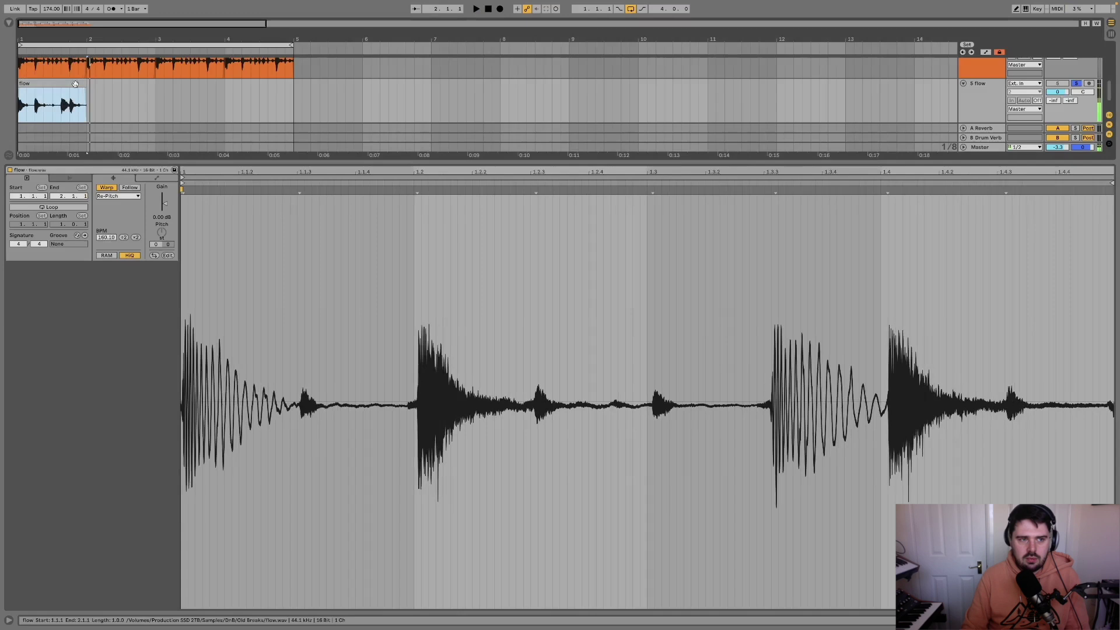
key("super+j")
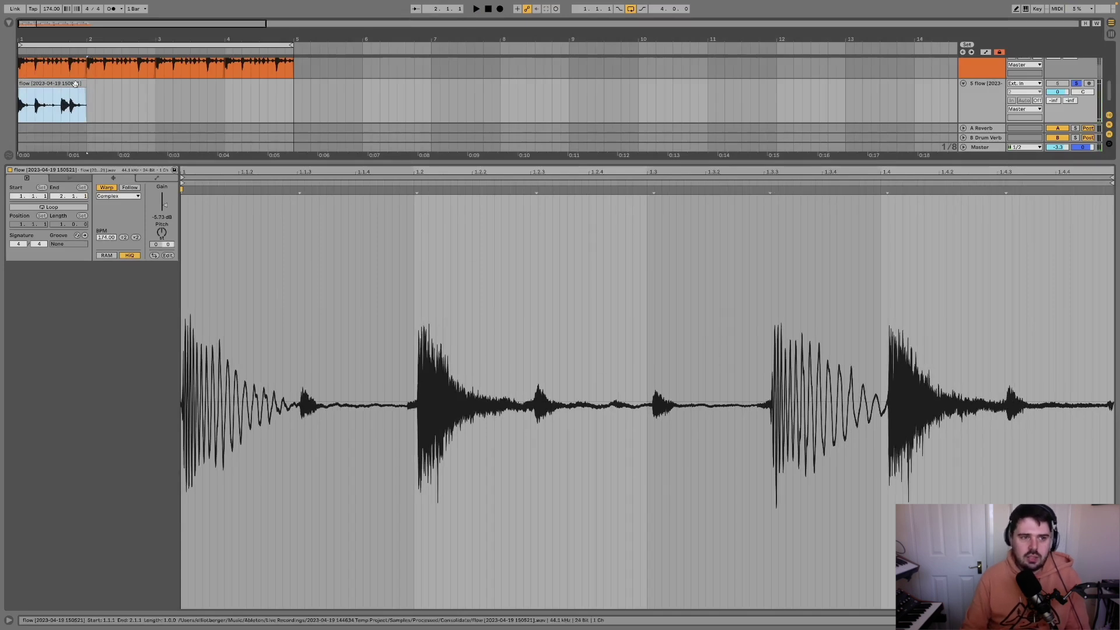
Set the consolidated flow clip to Beats warp mode and align its hits to 1.1.3, 1.2, 1.3.3 and 1.4 with warp markers
double_click(76, 84)
left_click(395, 271)
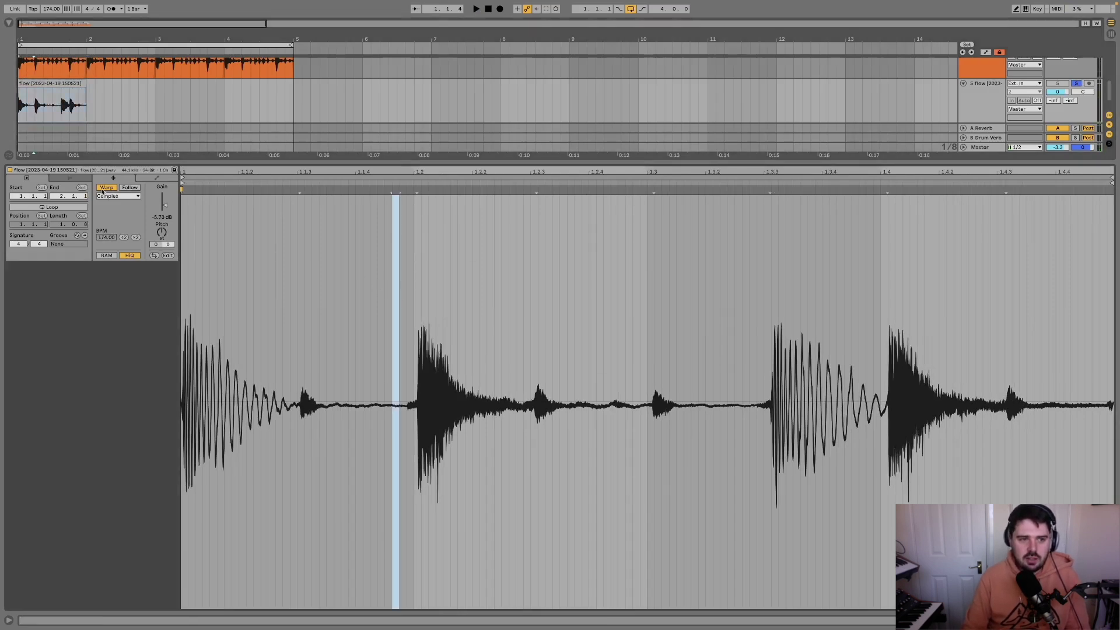
left_click(104, 196)
left_click(106, 198)
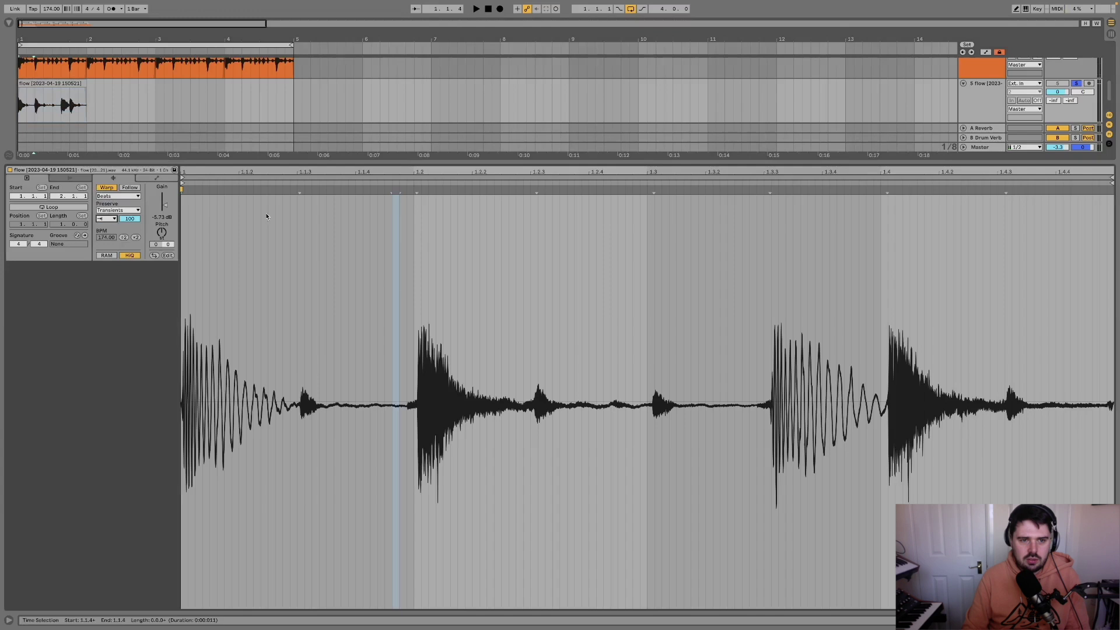
left_click_drag(299, 189, 295, 190)
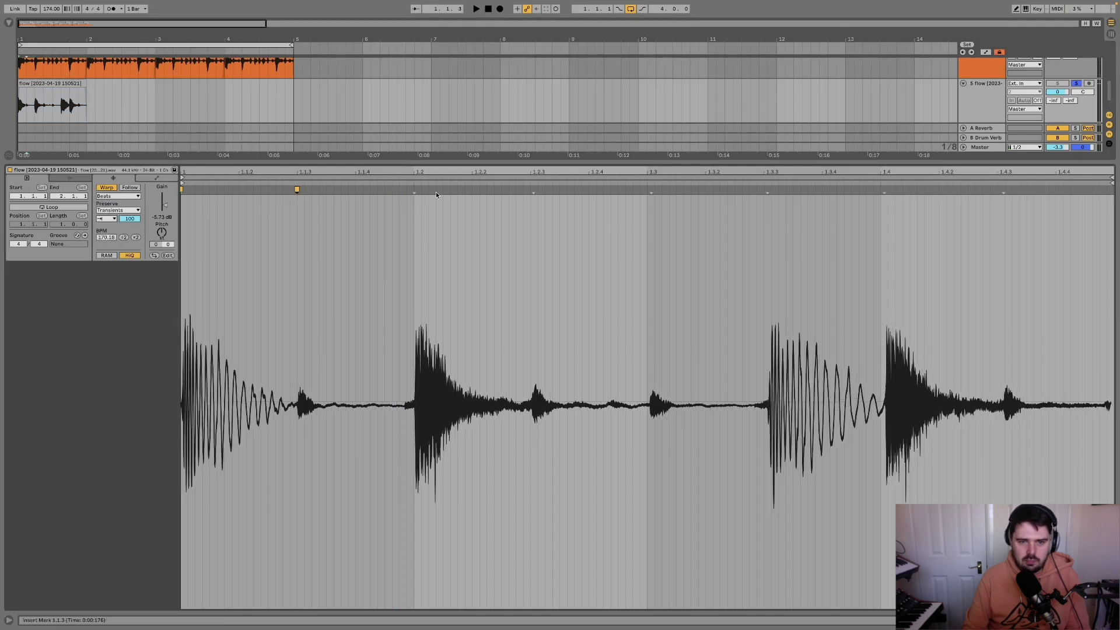
left_click_drag(414, 189, 413, 190)
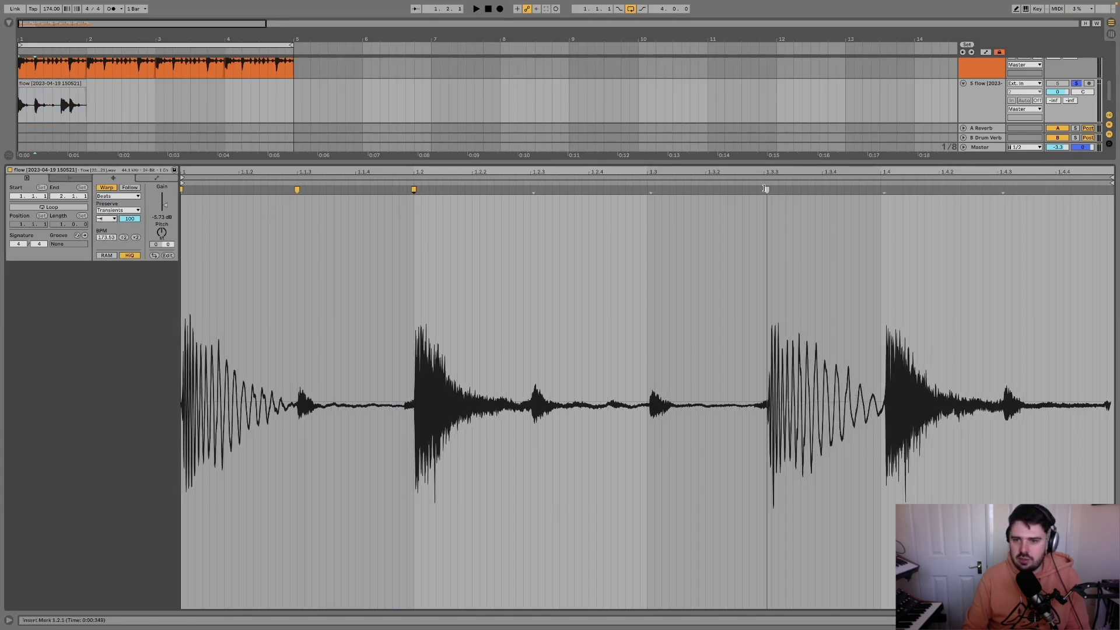
left_click_drag(766, 189, 764, 190)
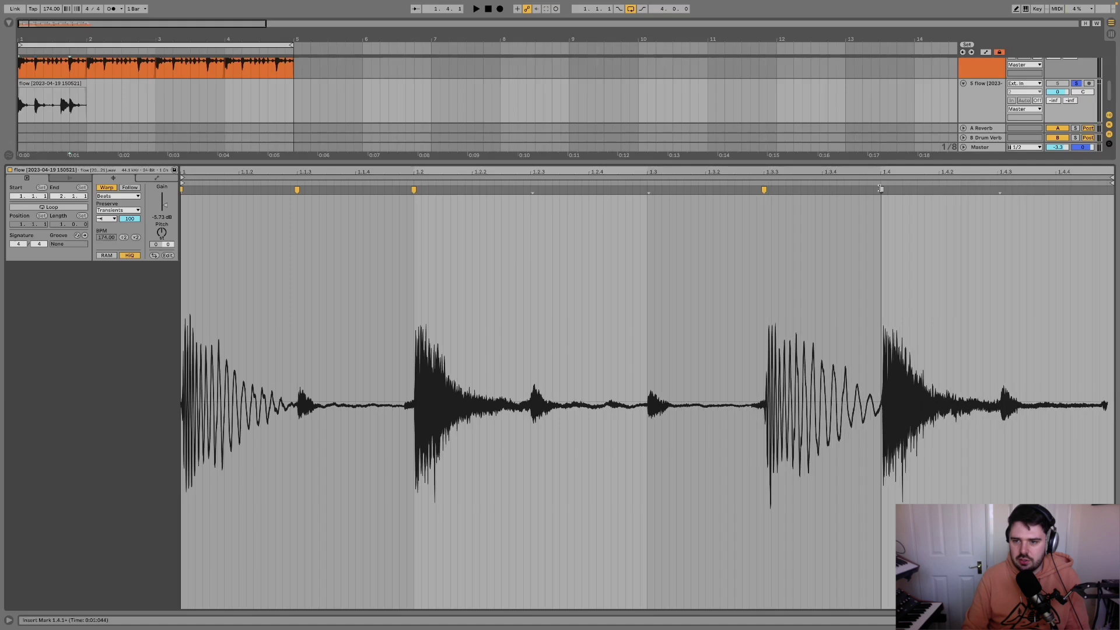
left_click_drag(880, 189, 877, 190)
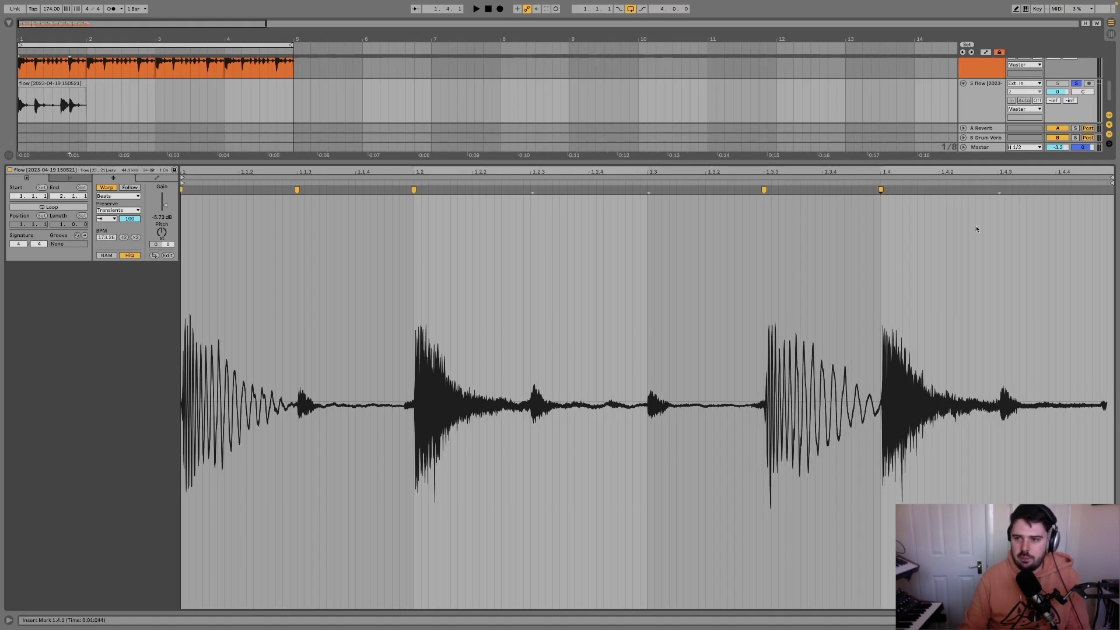
Adjust the flow clip's transient envelope and set its Preserve setting to 1/8 while playing it soloed
key("space")
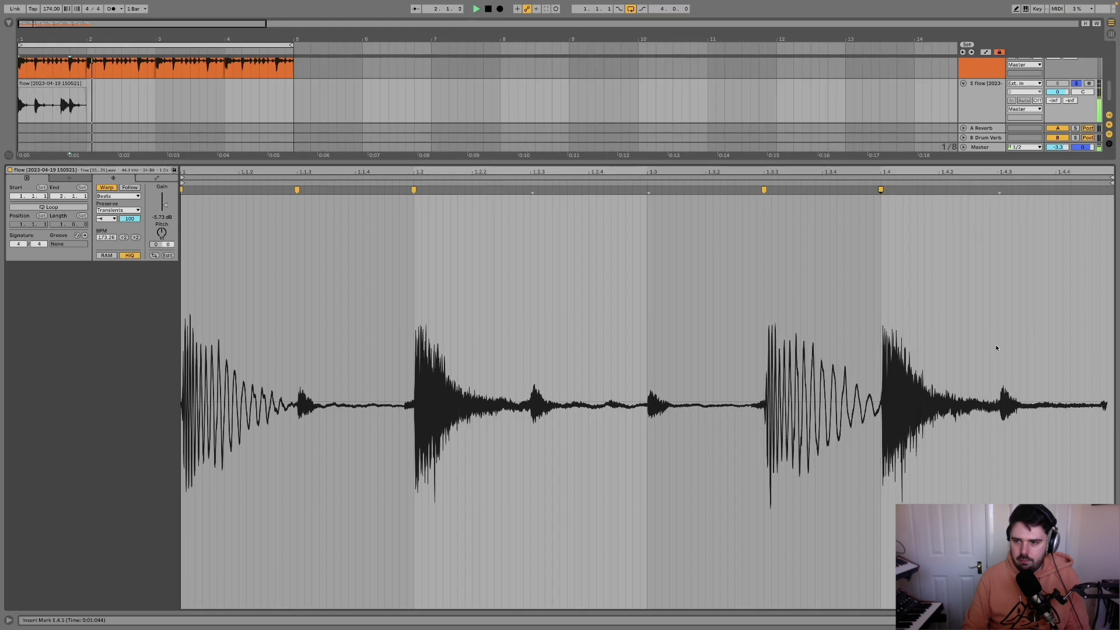
key("space")
left_click_drag(130, 218, 130, 228)
key("space")
left_click(125, 211)
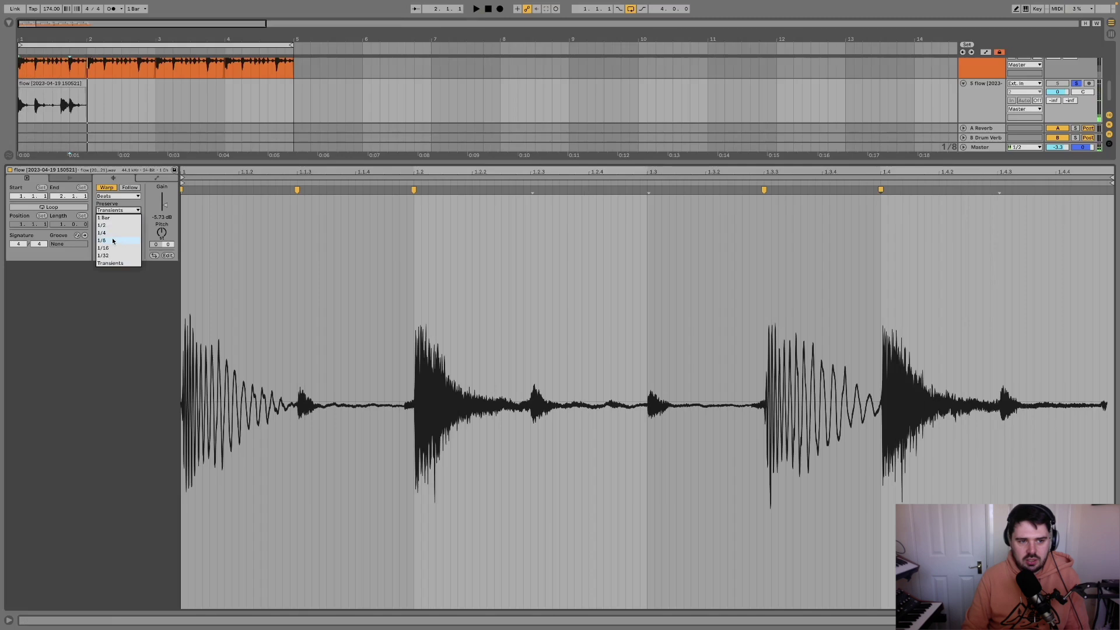
left_click(113, 241)
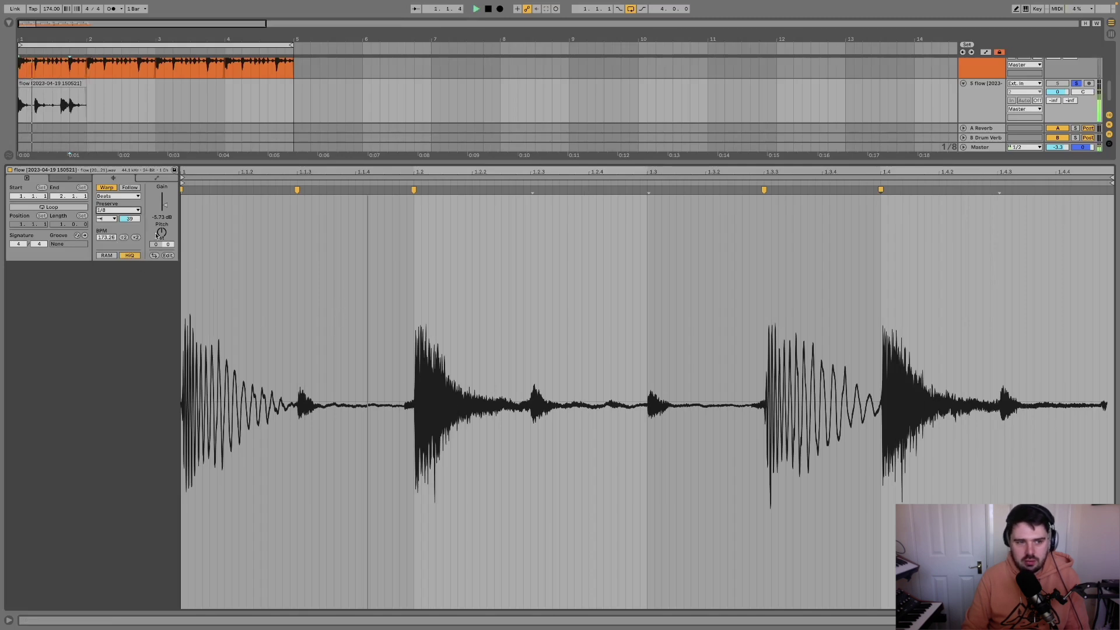
left_click_drag(129, 218, 129, 209)
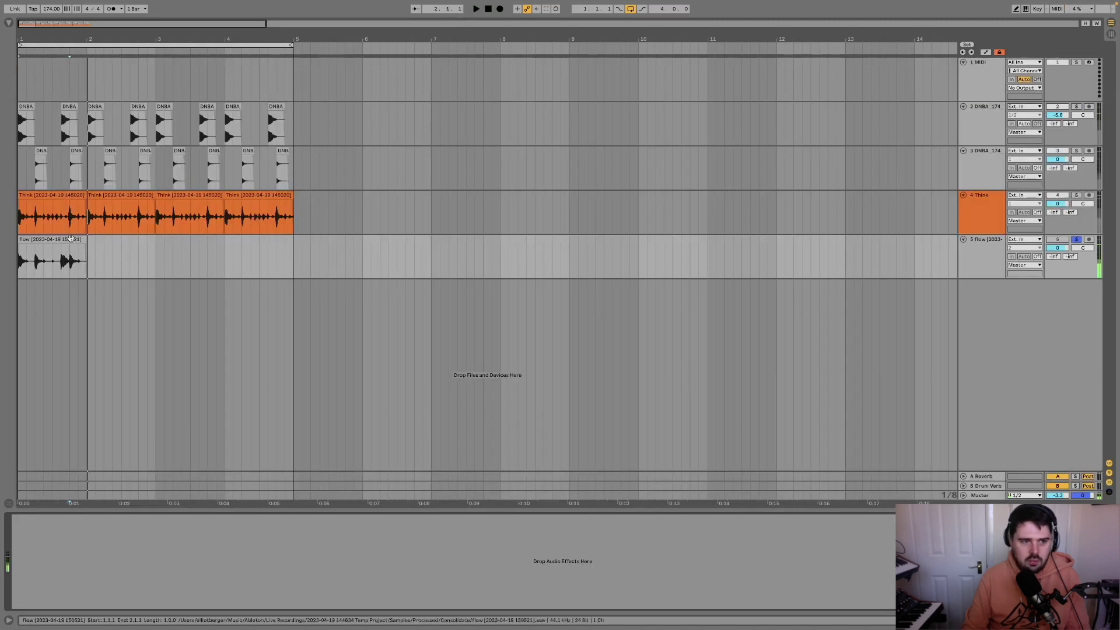
Duplicate the one-bar flow clip three times to fill up to bar 5, then unsolo and activate the flow track
left_click(70, 238)
key("ctrl+d")
key("ctrl+d")
key("ctrl+d")
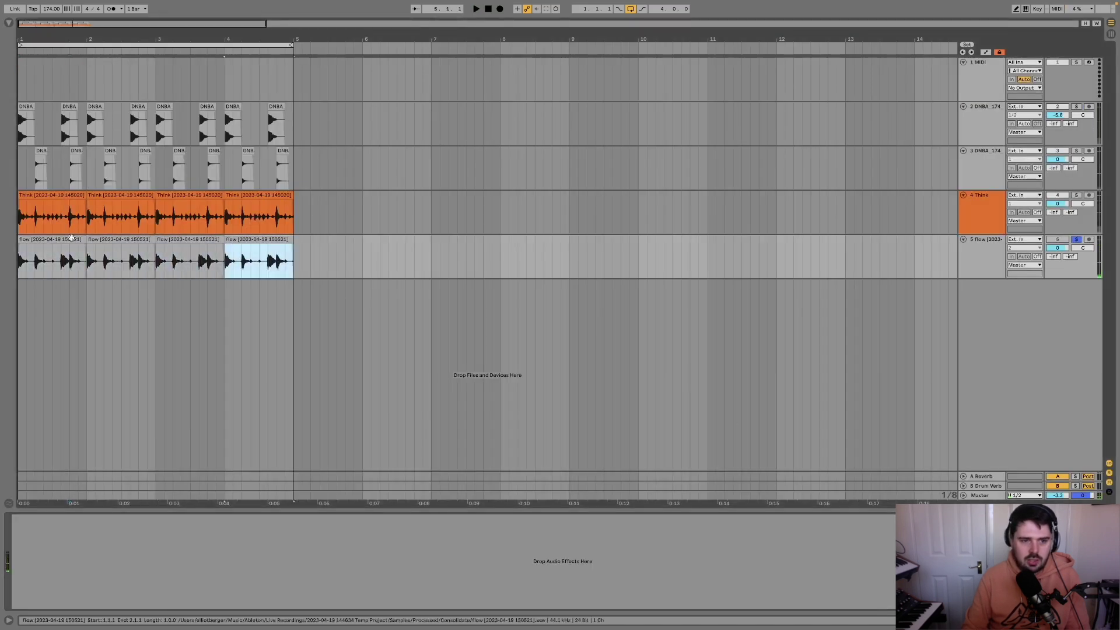
left_click(1077, 239)
left_click(1058, 239)
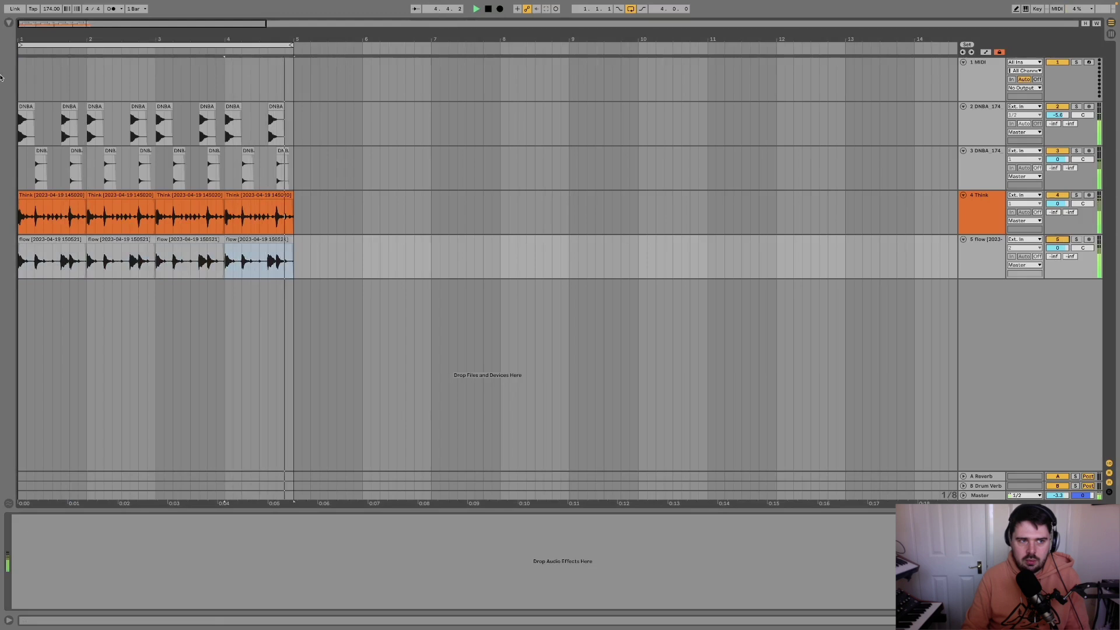
Show the browser and group the Think and flow tracks together
key("super+alt+b")
left_click(982, 217)
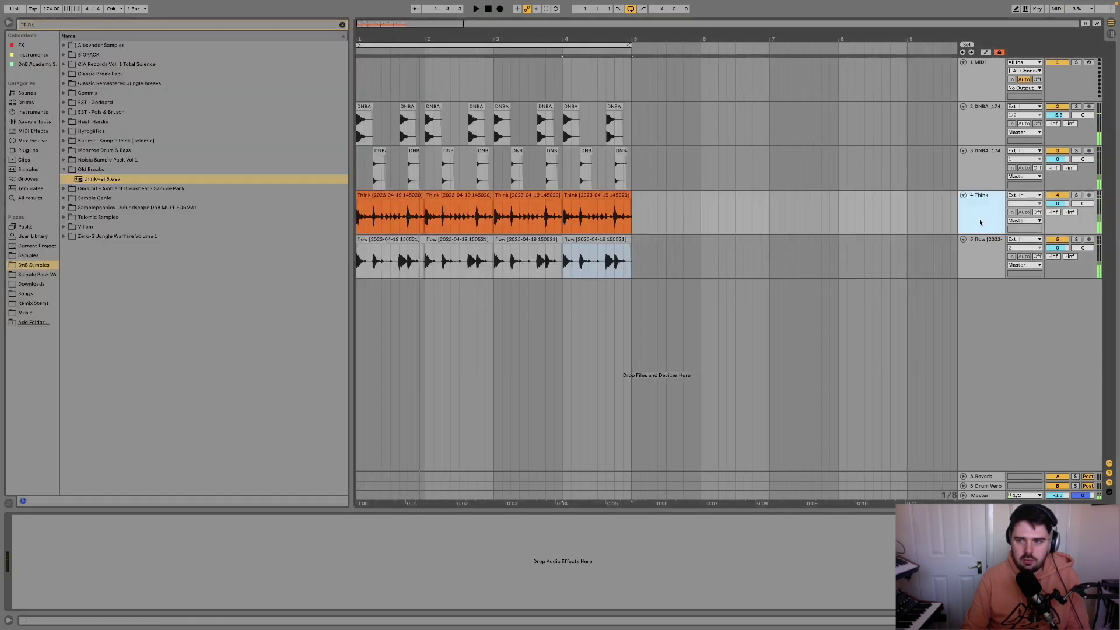
left_click(982, 244, "shift")
key("ctrl+g")
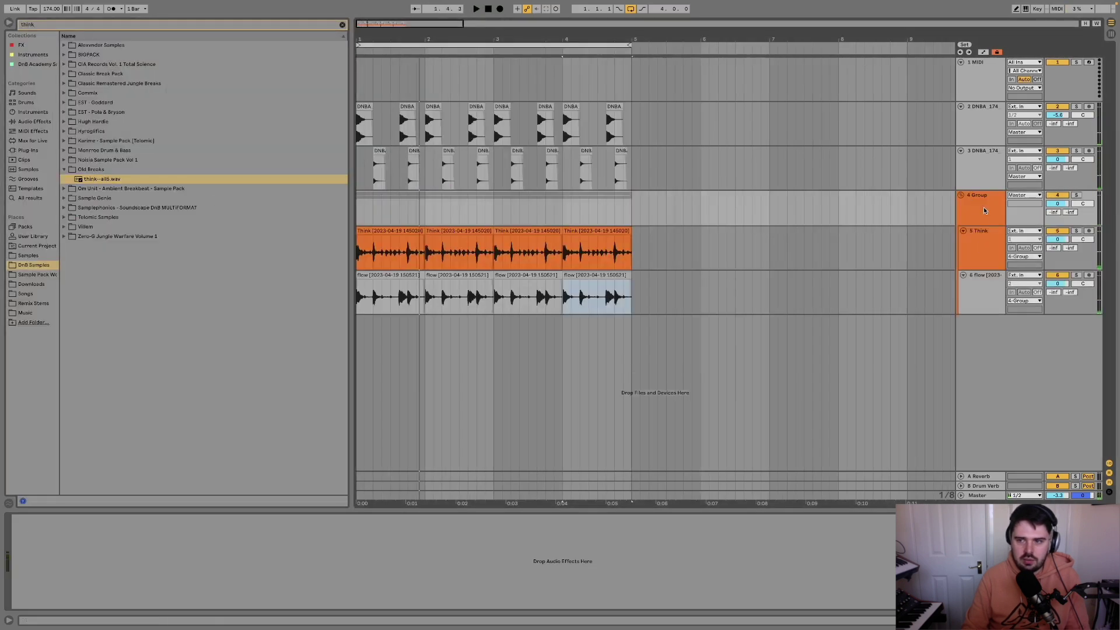
Add EQ Eight to the breakbeat group and high-pass it at about 426 Hz with the first band during playback
left_click(26, 122)
left_click(342, 26)
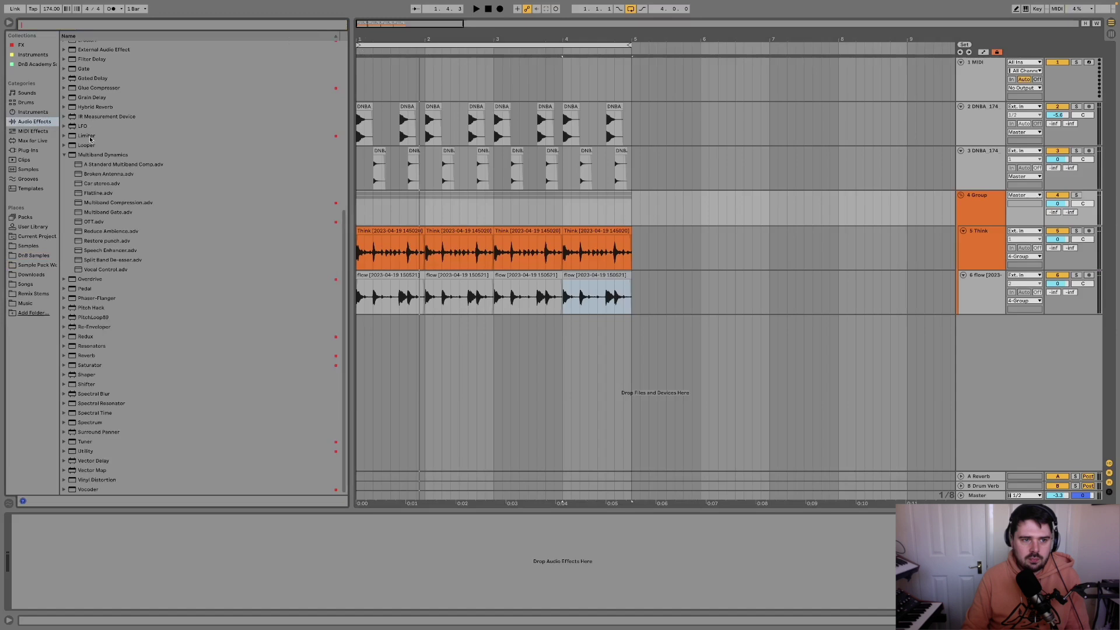
scroll(87, 102, "up", 3)
left_click_drag(91, 91, 125, 566)
key("space")
left_click(49, 596)
left_click(49, 545)
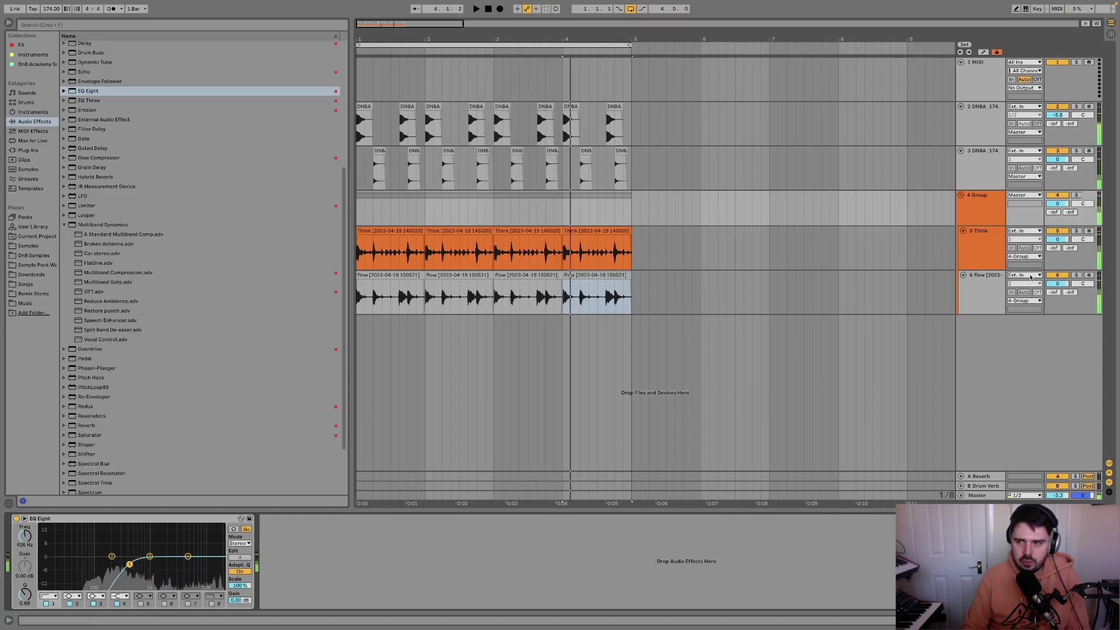
Lower the volumes of the flow and Think tracks during playback, setting Think to -1.7 dB
left_click(986, 286)
left_click_drag(1061, 285, 1054, 280)
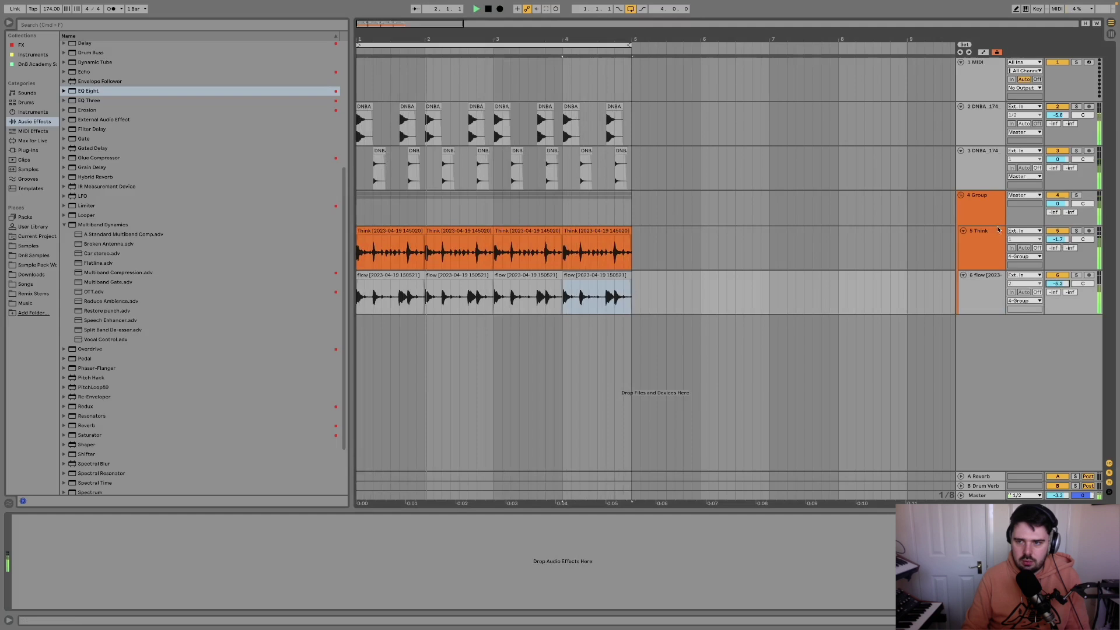
Fold all tracks, then unfold the breakbeat group to show its Think and flow tracks
left_click(961, 197, "alt")
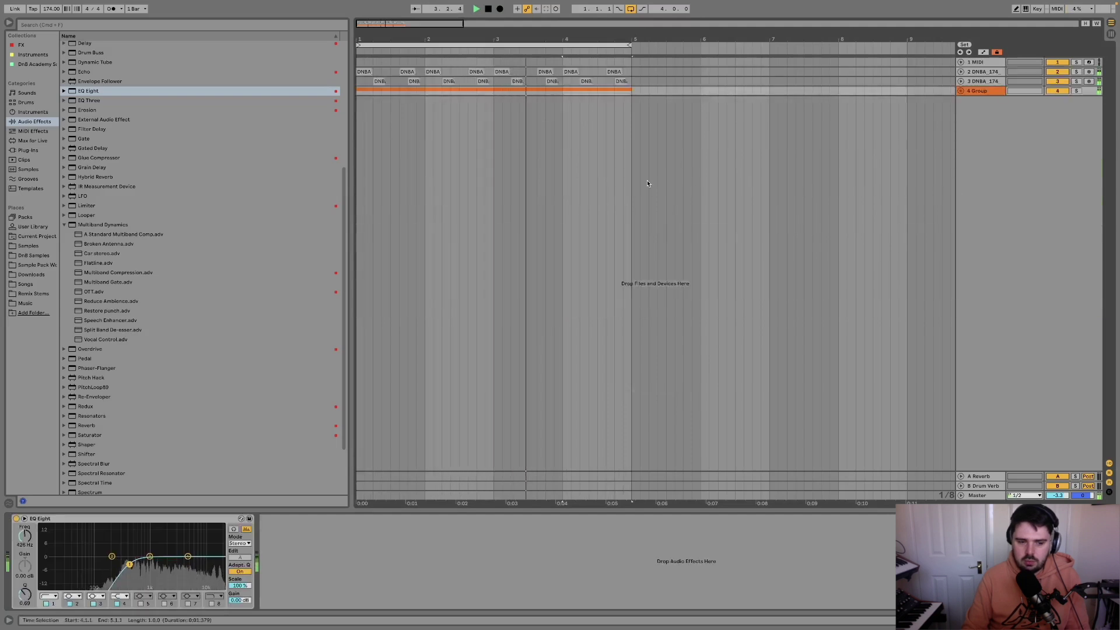
left_click(962, 92)
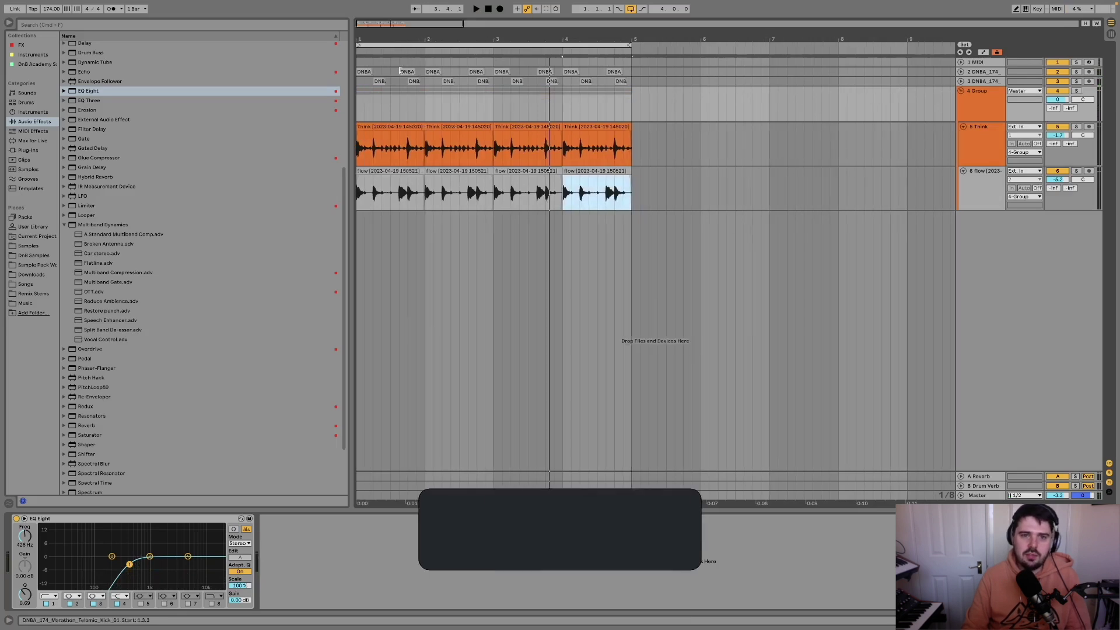
left_click(392, 82)
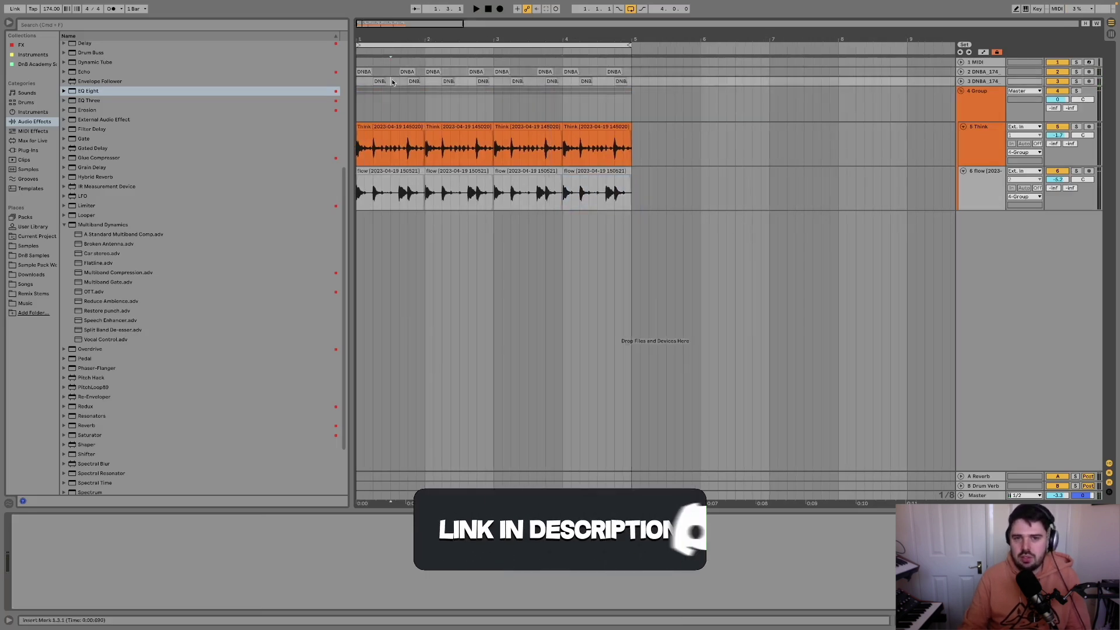